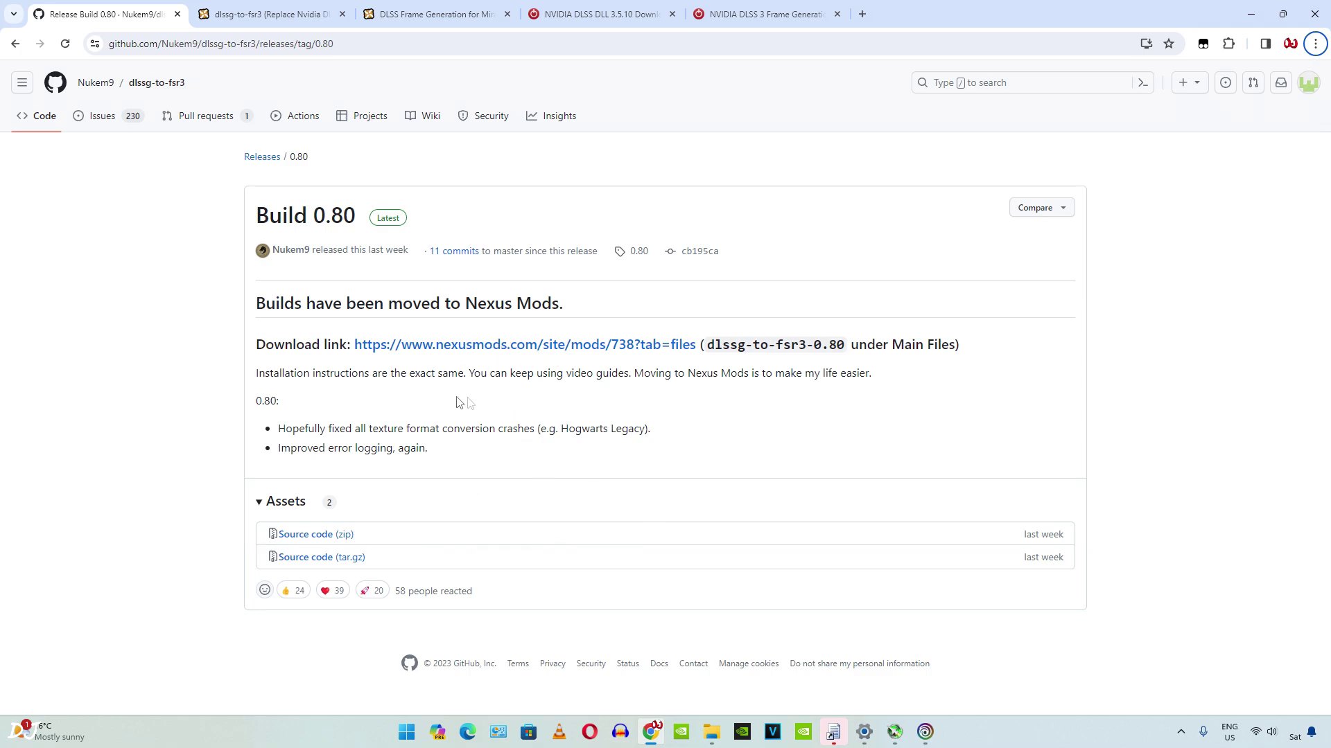
- Request the manual download of dlssg-to-fsr3-0.80 from the mod's Nexus Mods files page
key(ctrl+Tab)
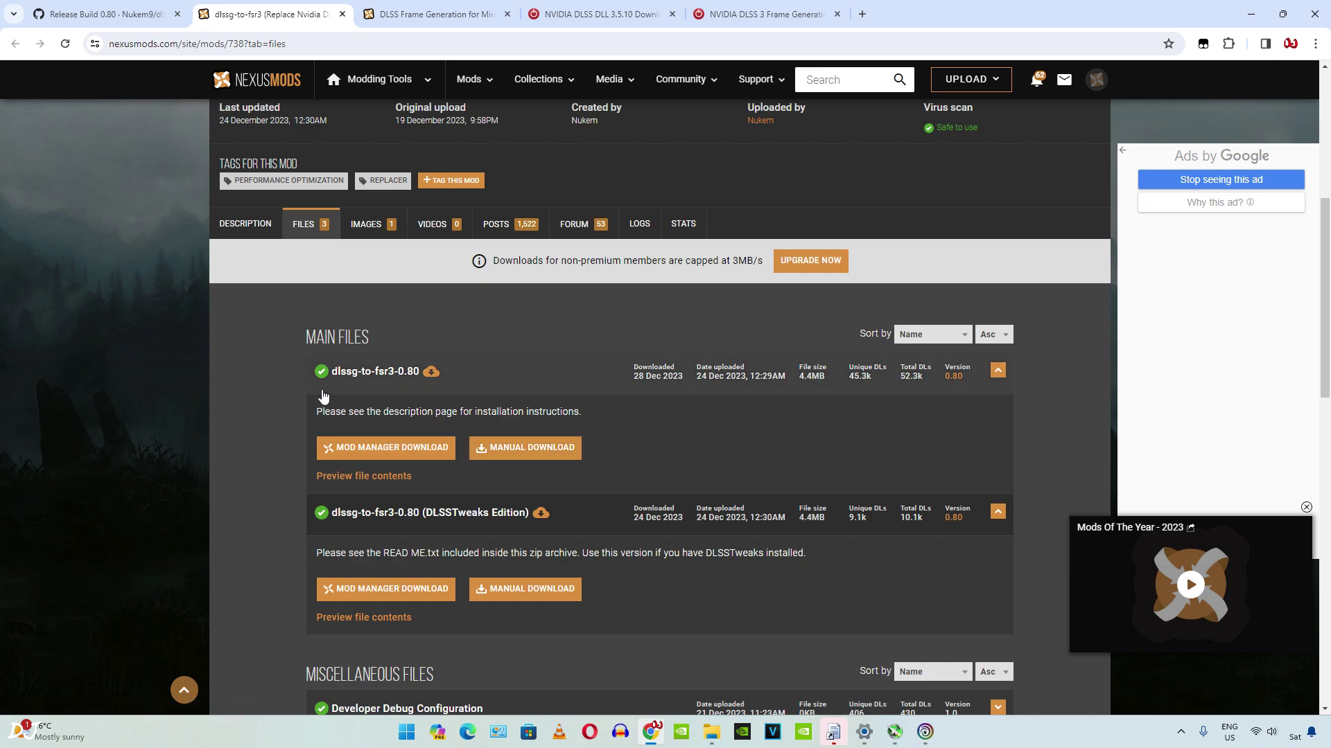
click(506, 446)
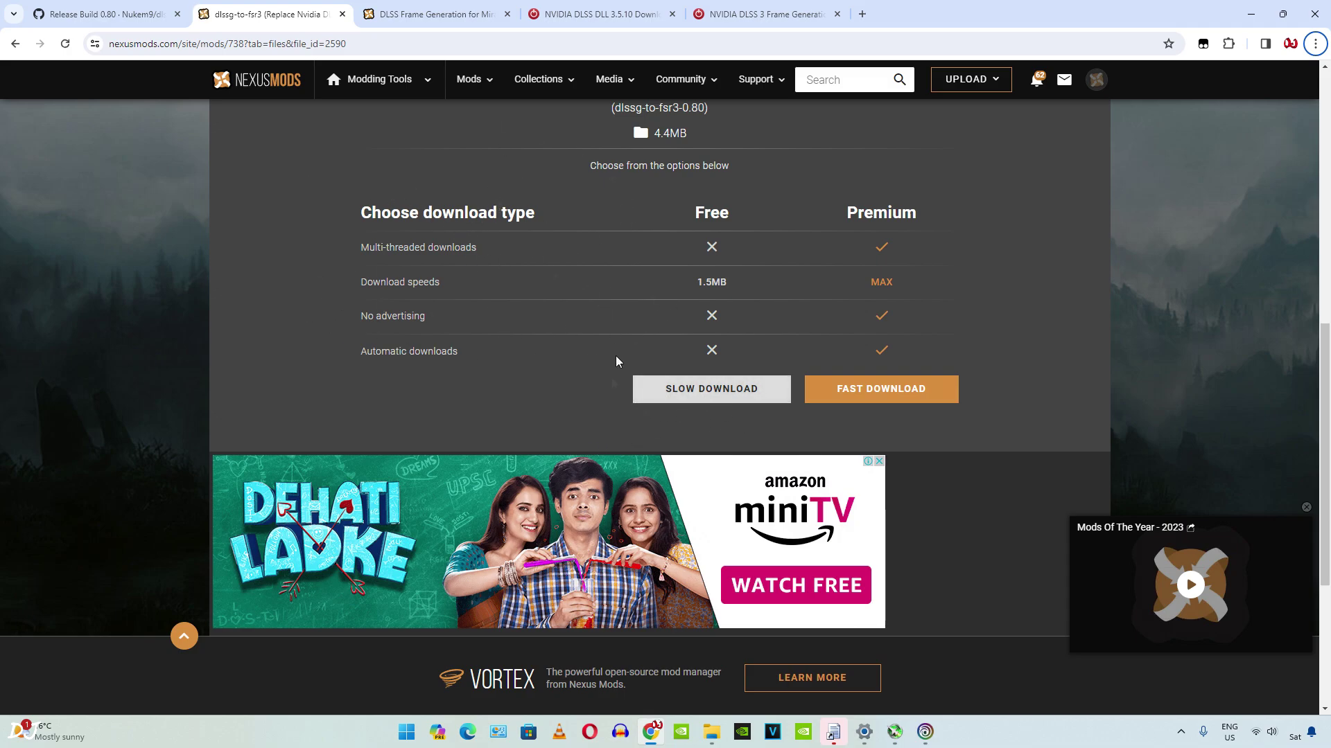
- Download the FSR2Streamline file of the DLSS Frame Generation for Mirage mod, choosing the slow download
click(433, 14)
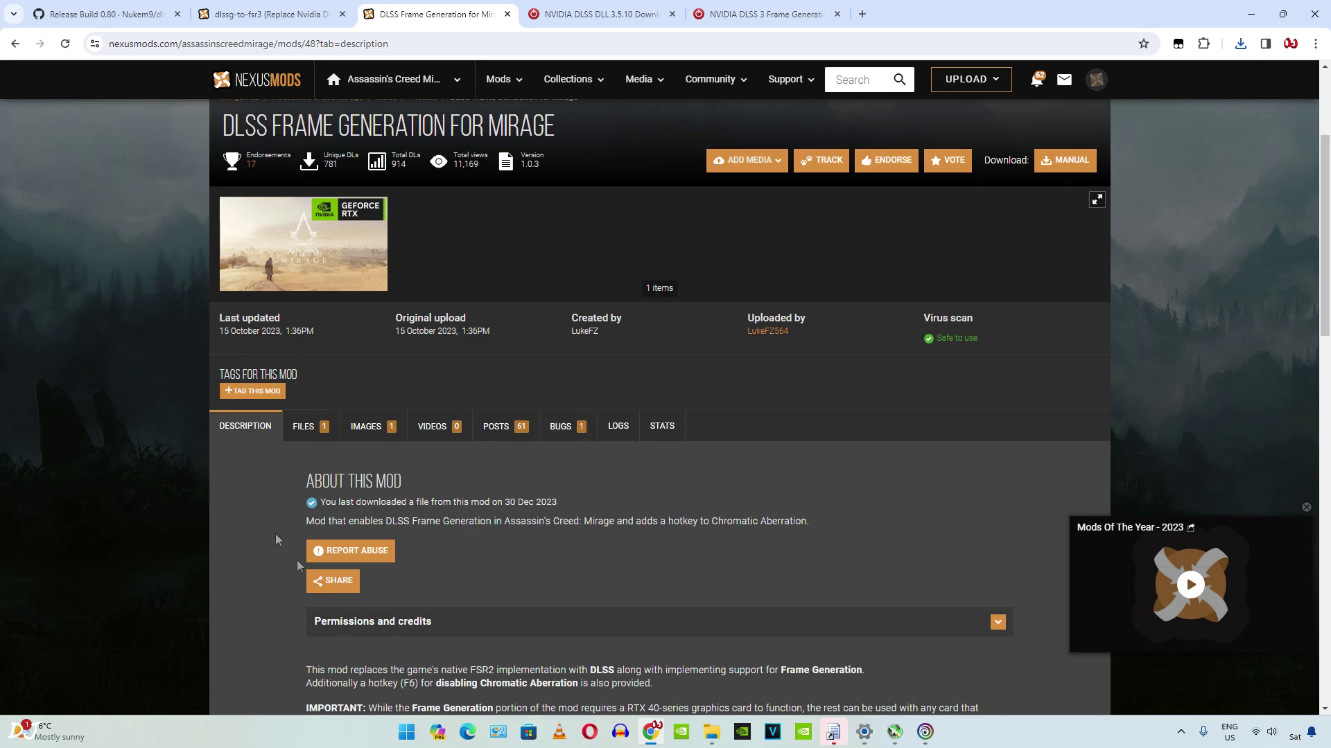
scroll(454, 489, down, 4)
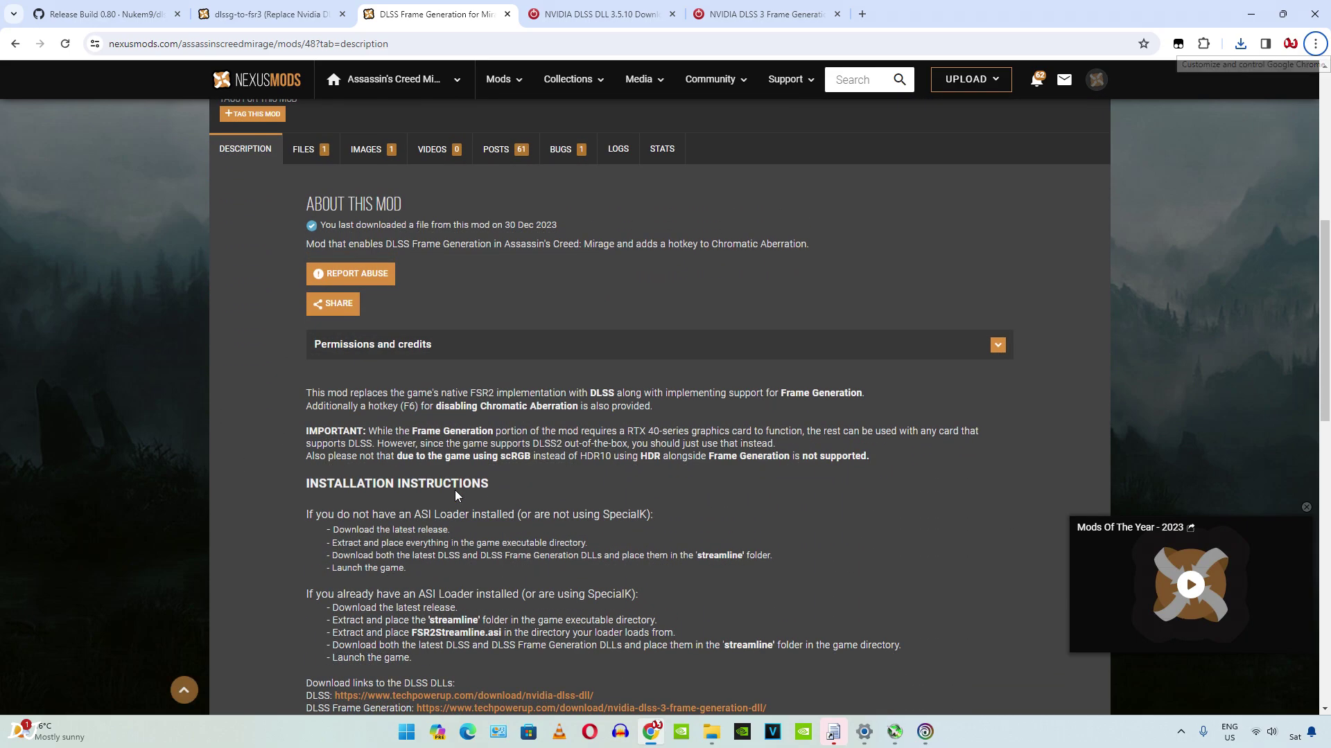
scroll(455, 489, down, 2)
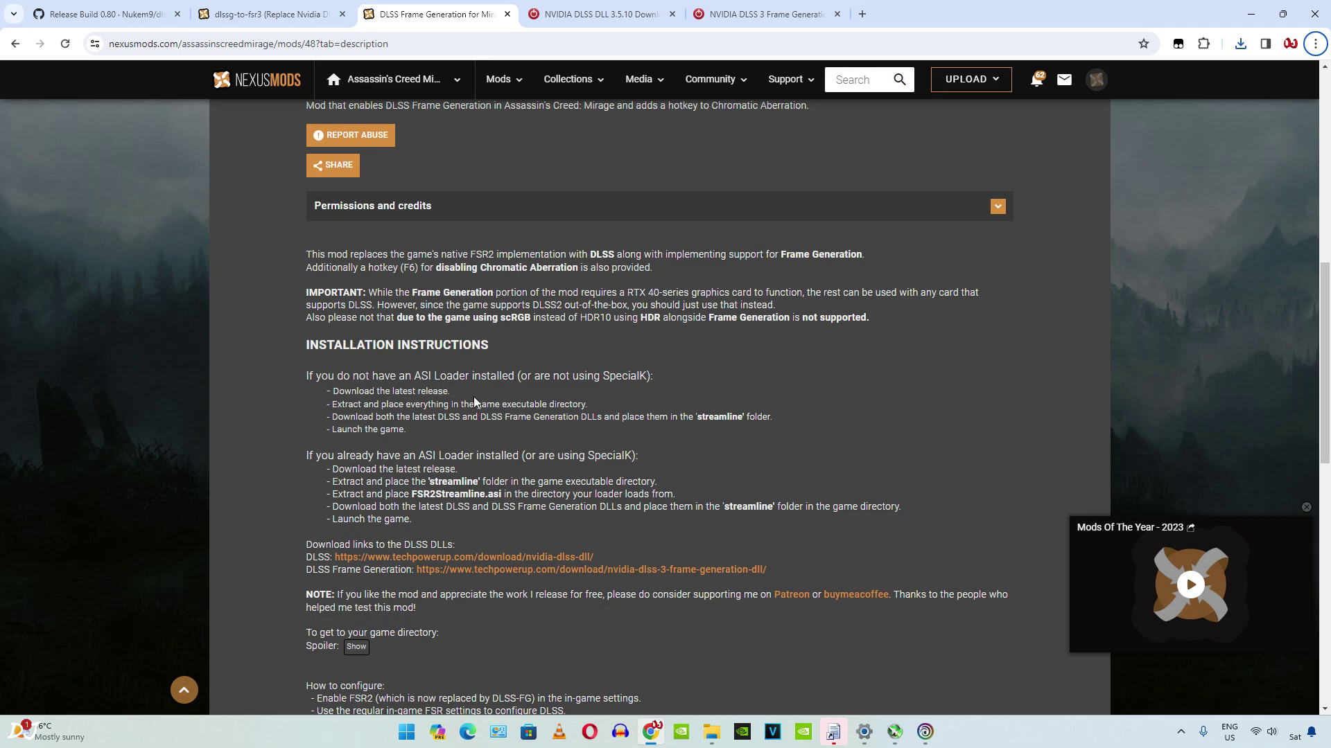
scroll(456, 384, up, 6)
click(317, 430)
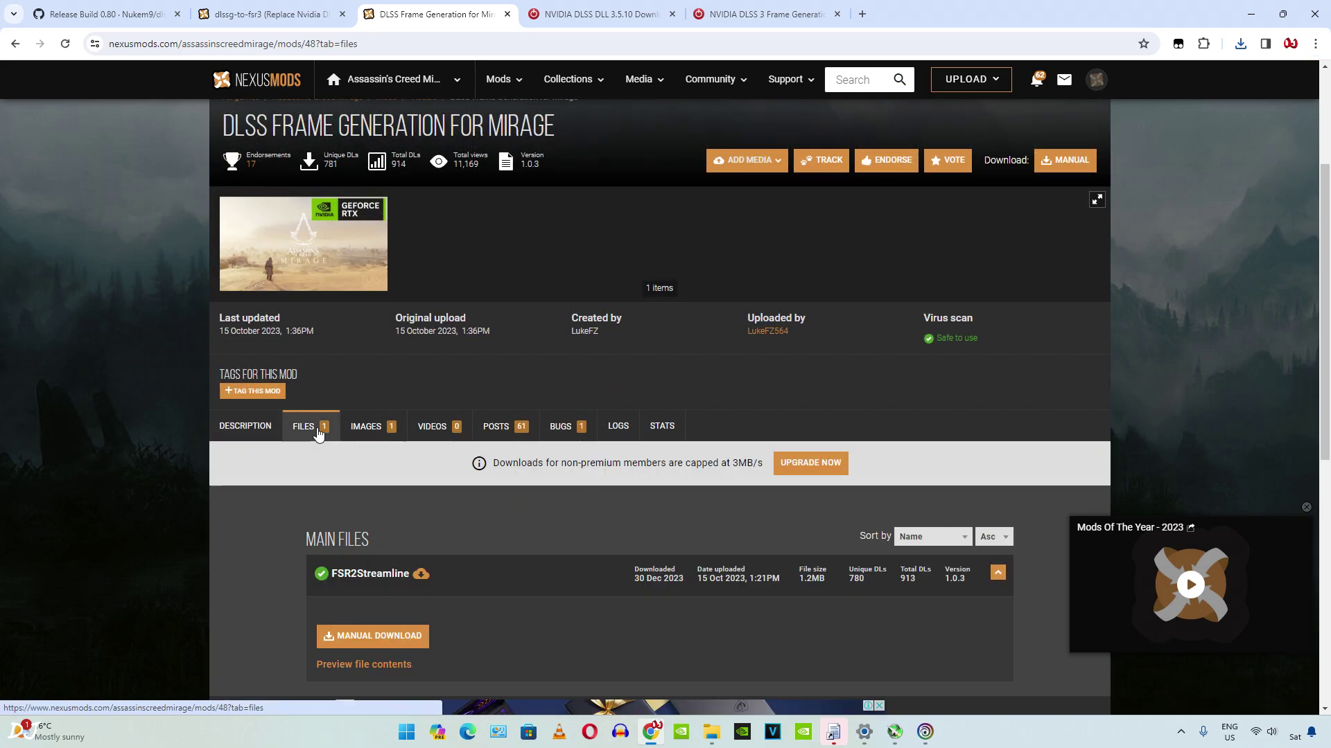
click(402, 639)
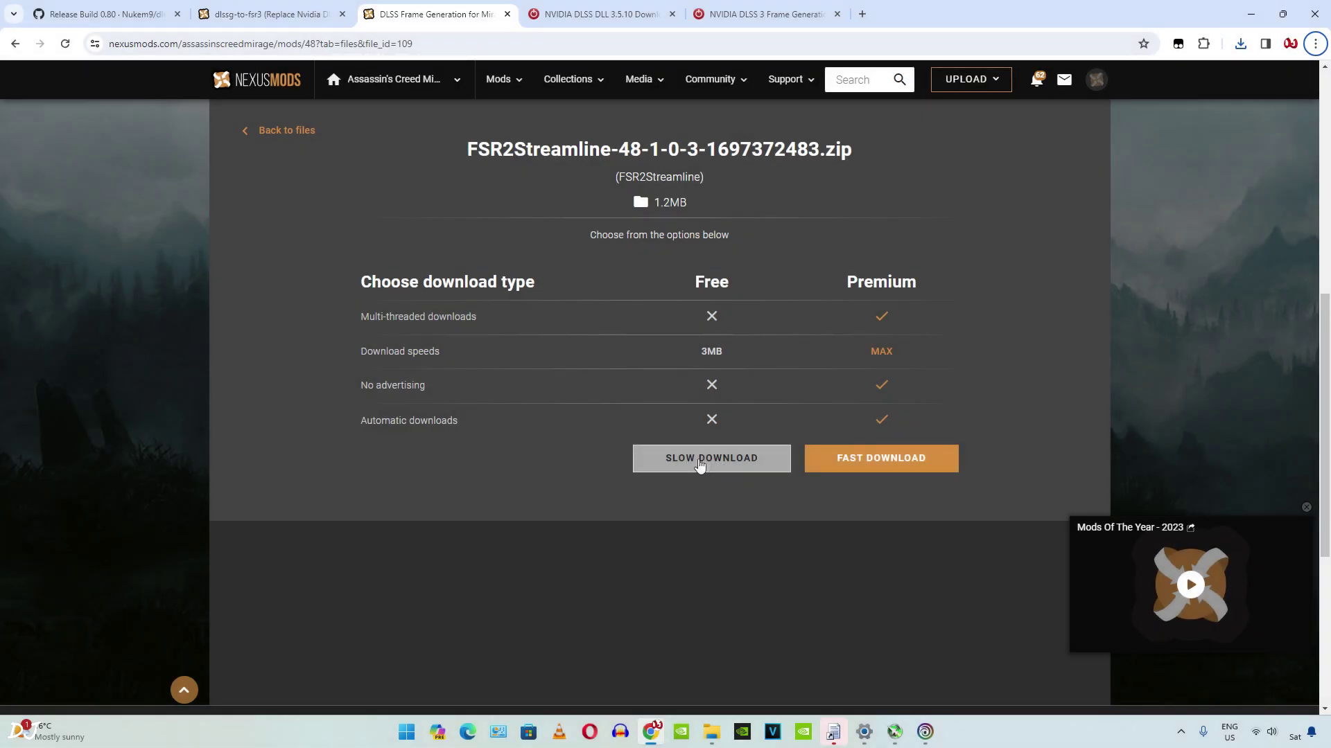
click(700, 463)
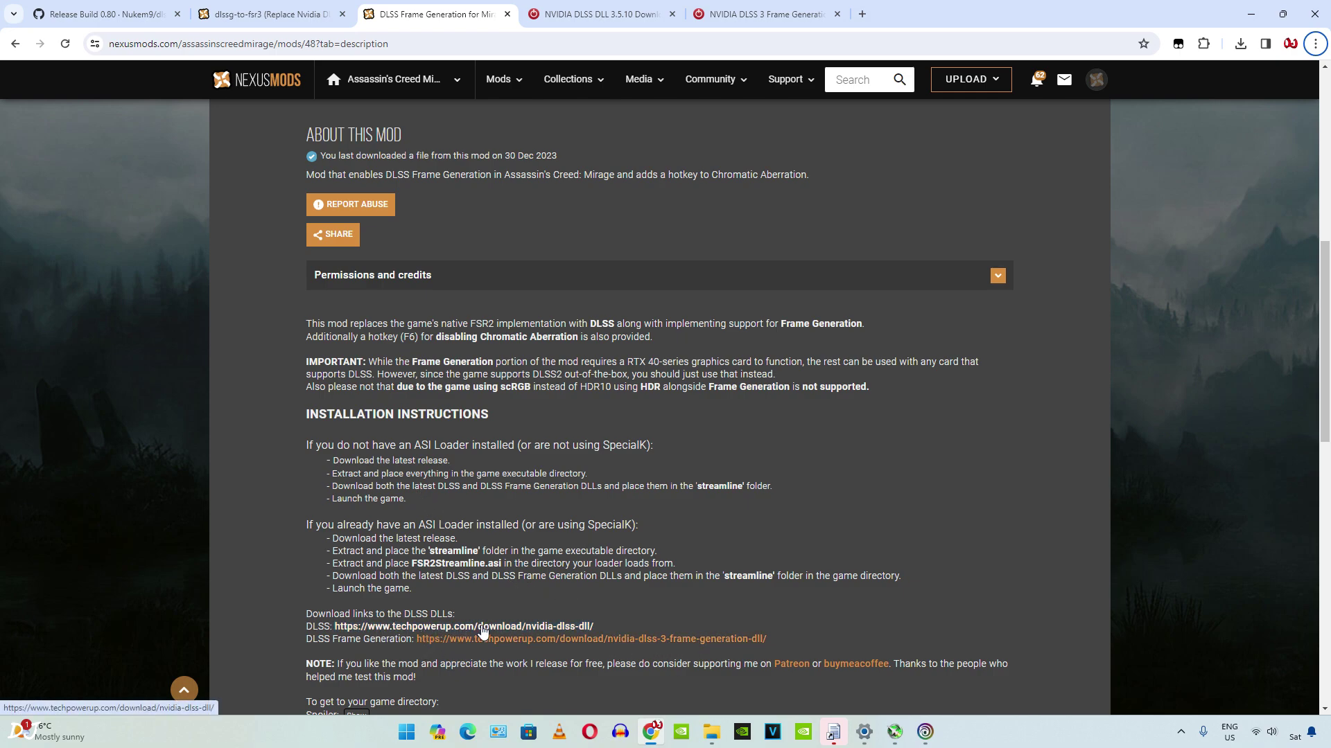
- Open the TechPowerUp download pages for the DLSS DLL and the DLSS Frame Generation DLL linked in the mod description
click(483, 629)
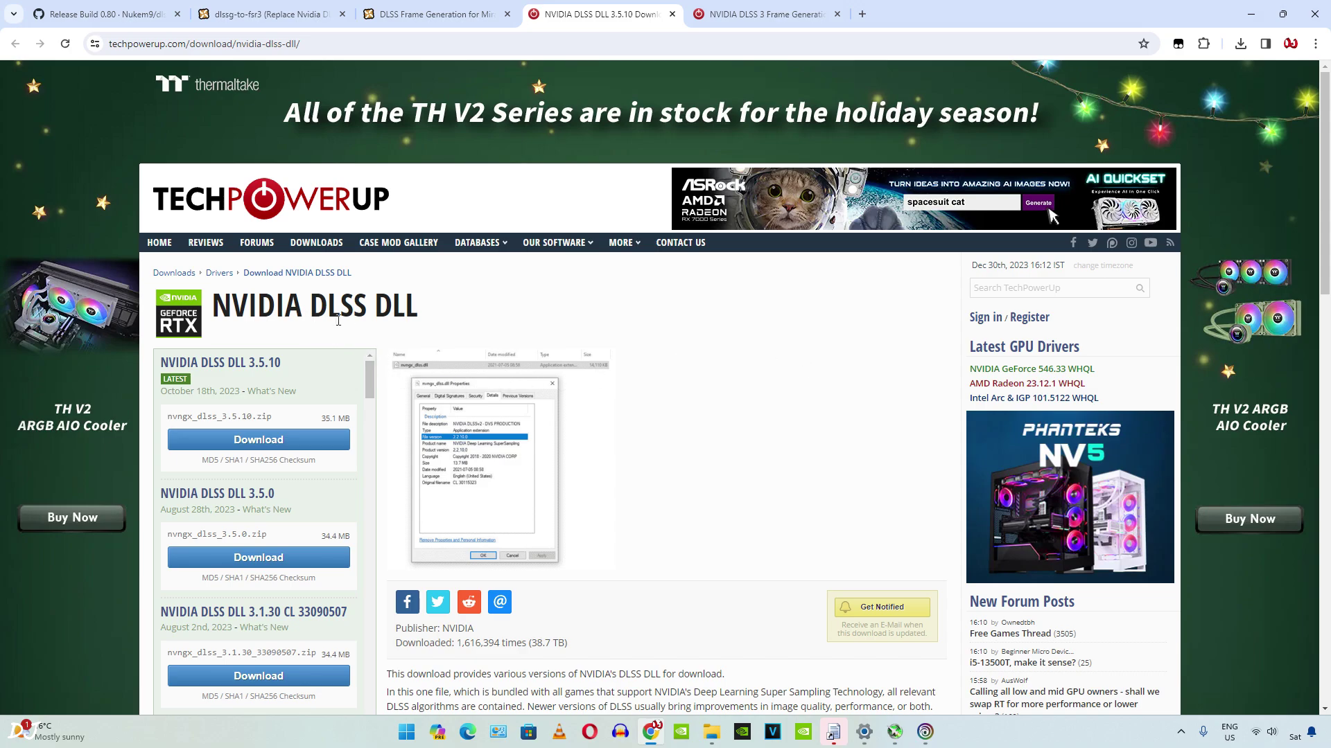
mouse_move(516, 244)
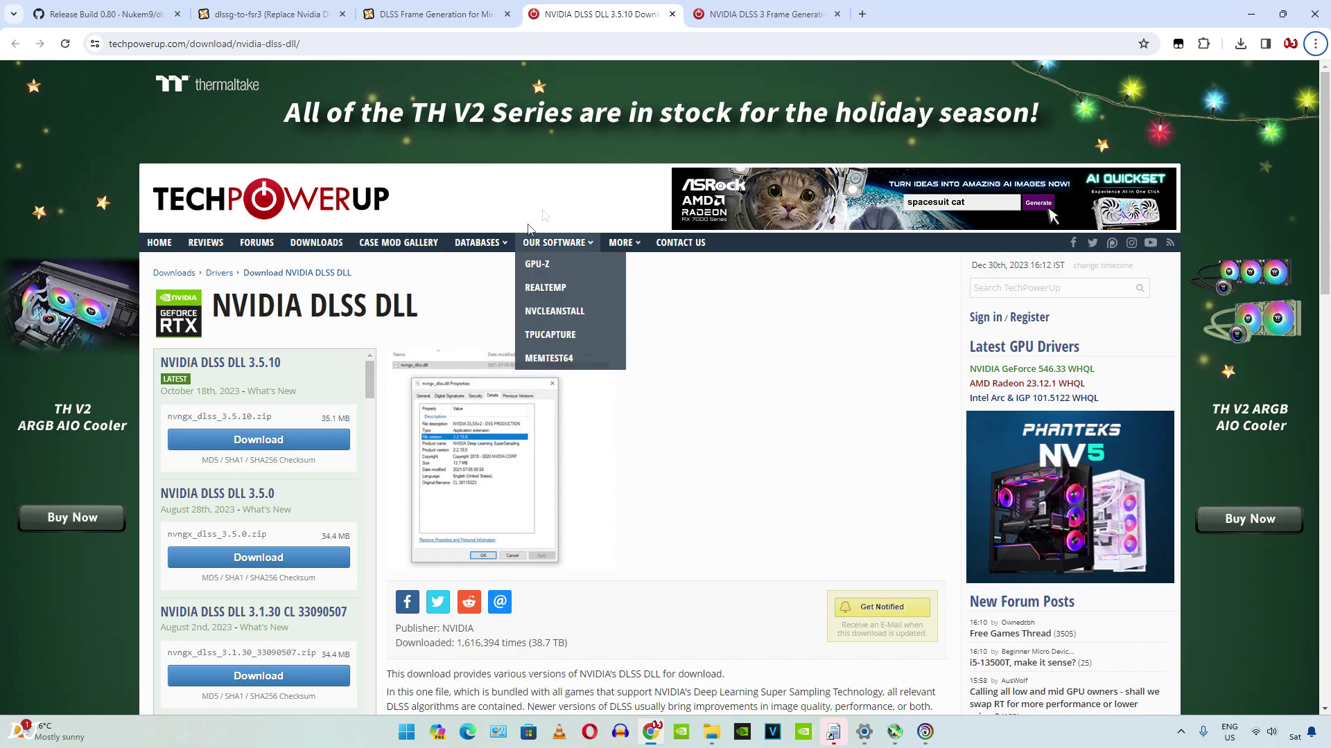
key(ctrl+shift+Tab)
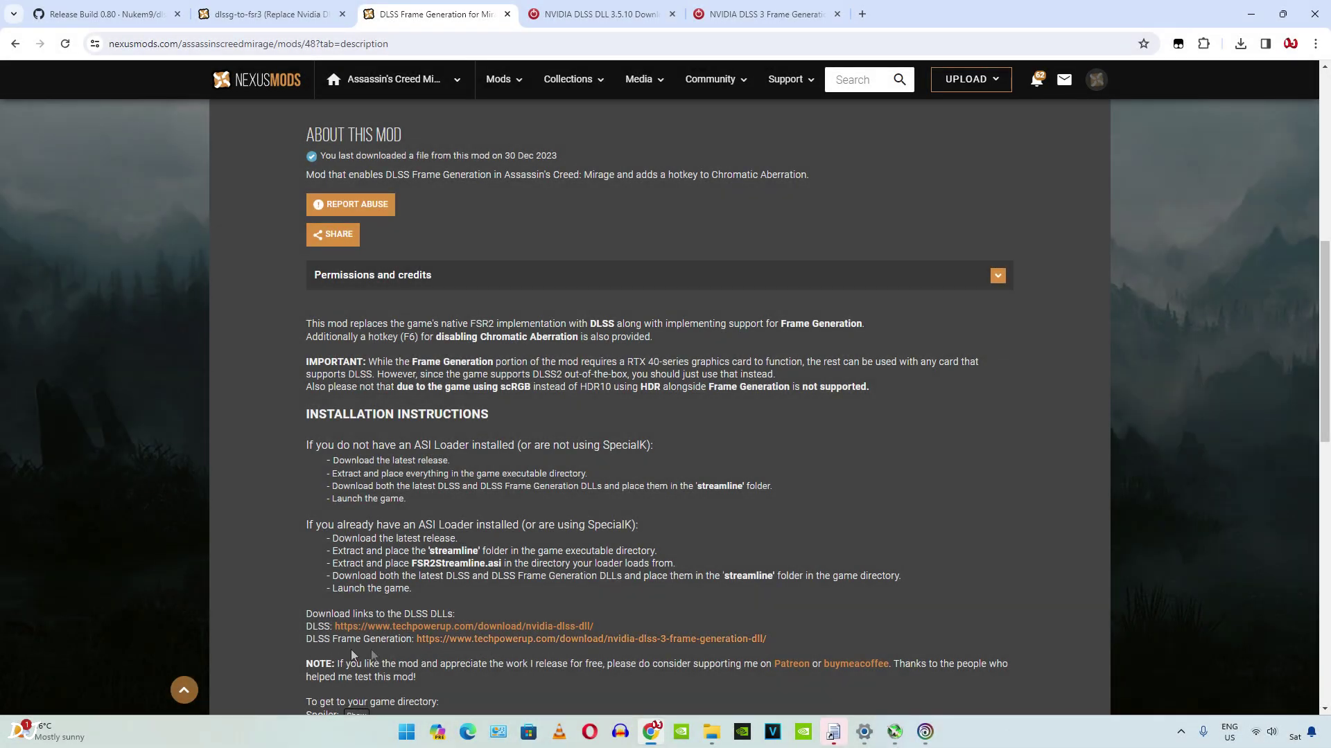
click(463, 641)
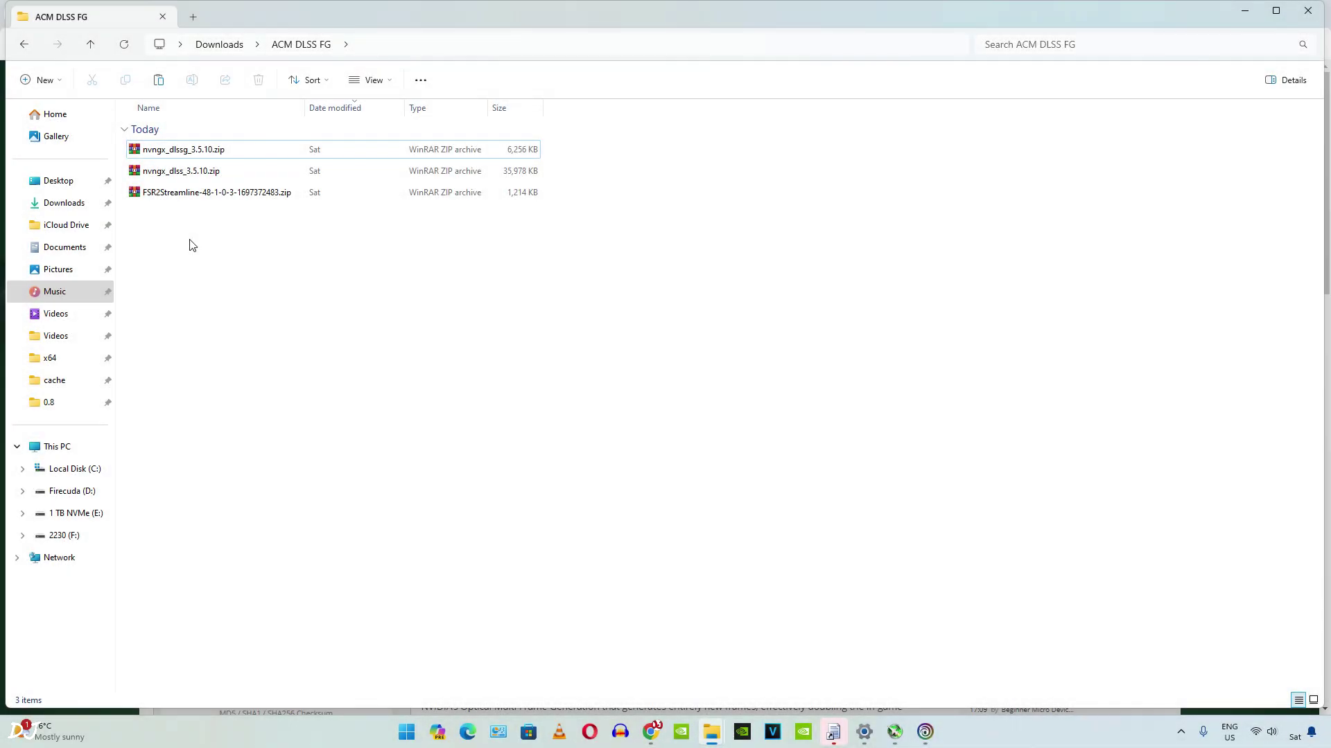
- Extract nvngx_dlssg.dll and nvngx_dlss.dll from their 3.5.10 archives into the ACM DLSS FG folder
double_click(184, 149)
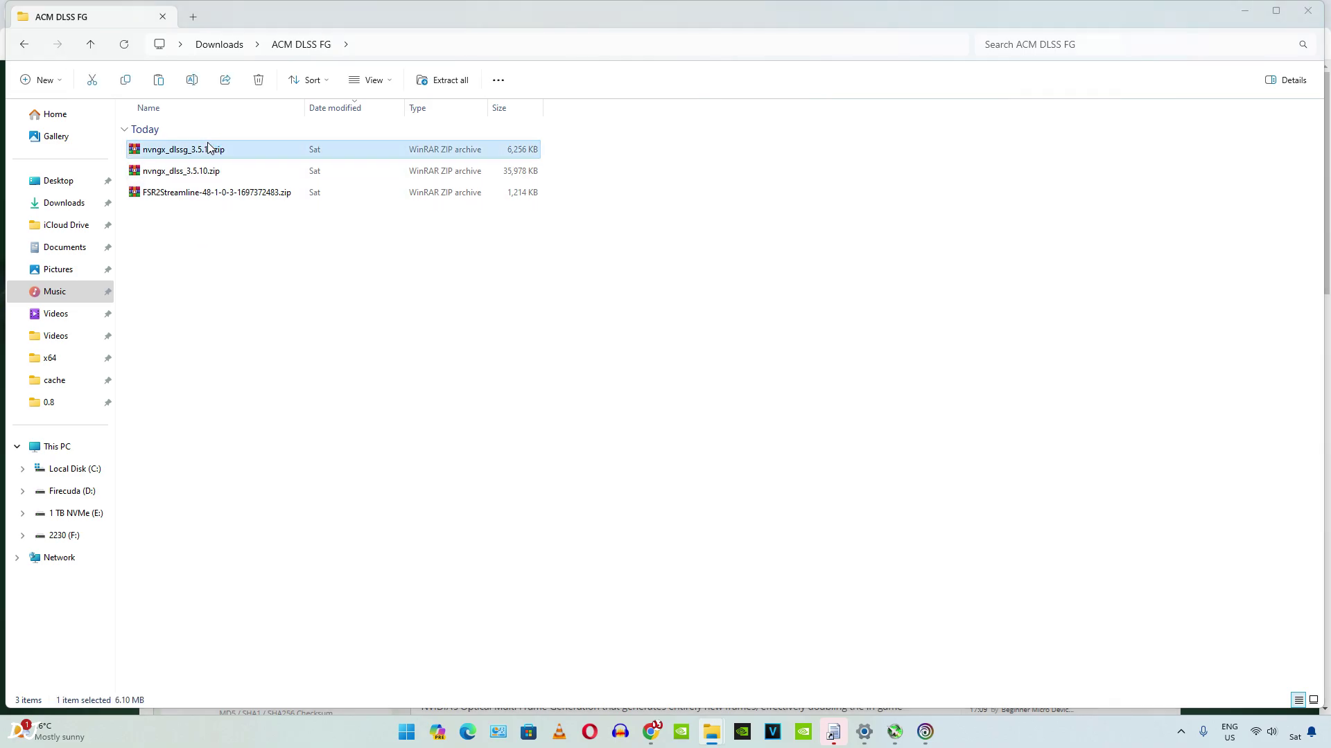
drag(347, 341, 273, 342)
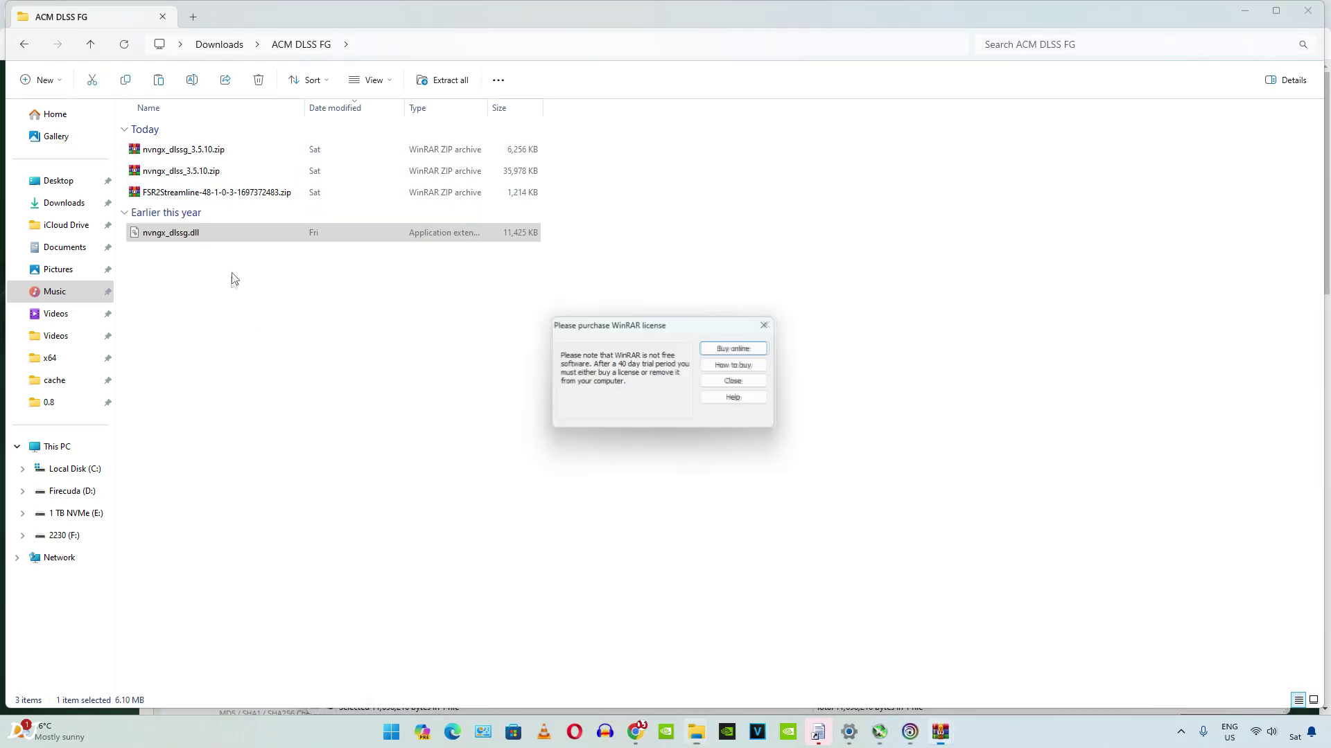
click(181, 171)
double_click(181, 171)
drag(353, 347, 257, 356)
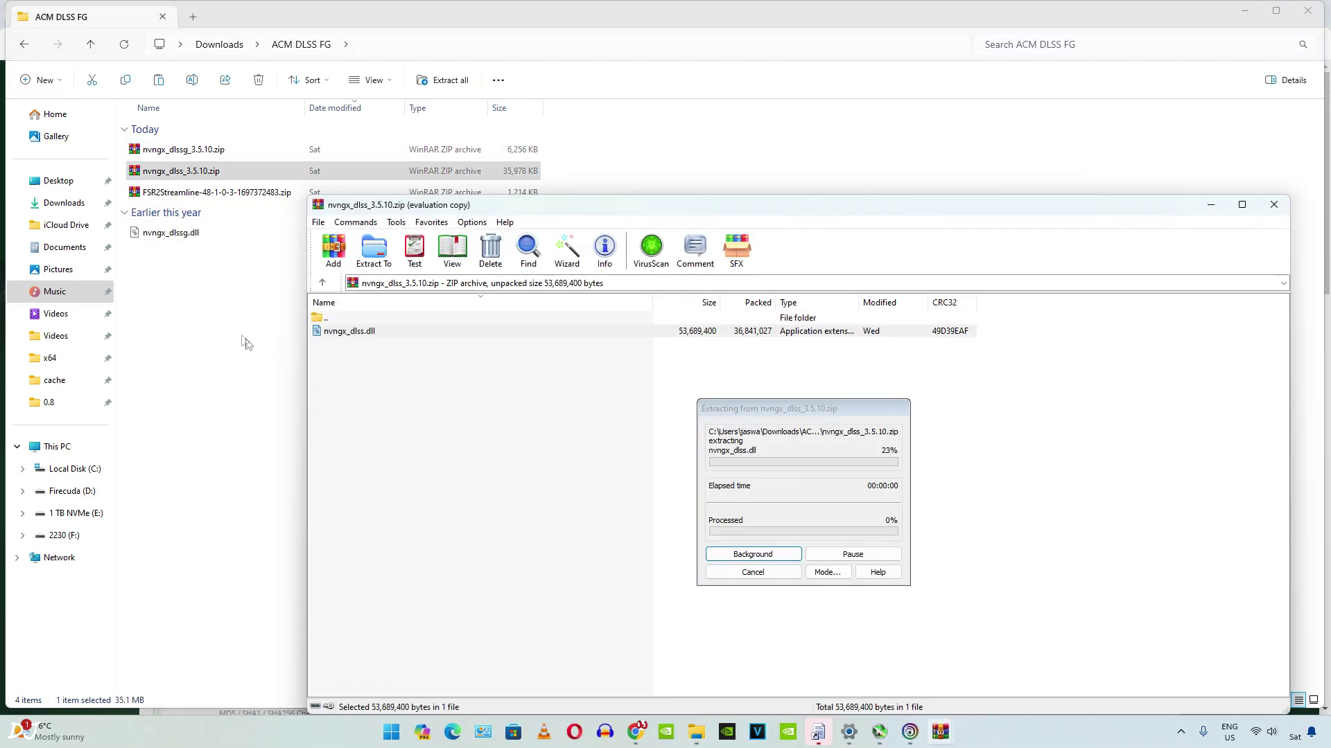
key(Escape)
- Extract the full contents of the FSR2Streamline archive into the ACM DLSS FG folder
double_click(204, 193)
key(Escape)
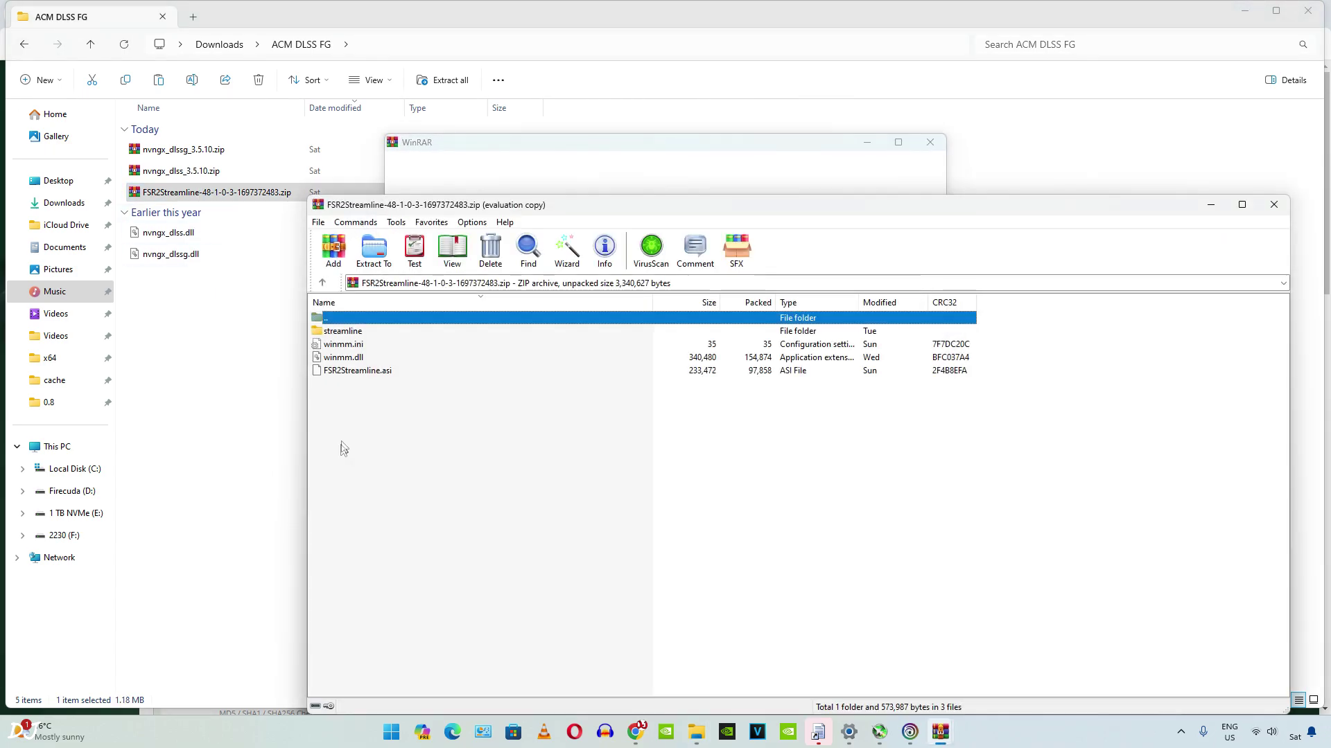
drag(339, 446, 190, 377)
key(Escape)
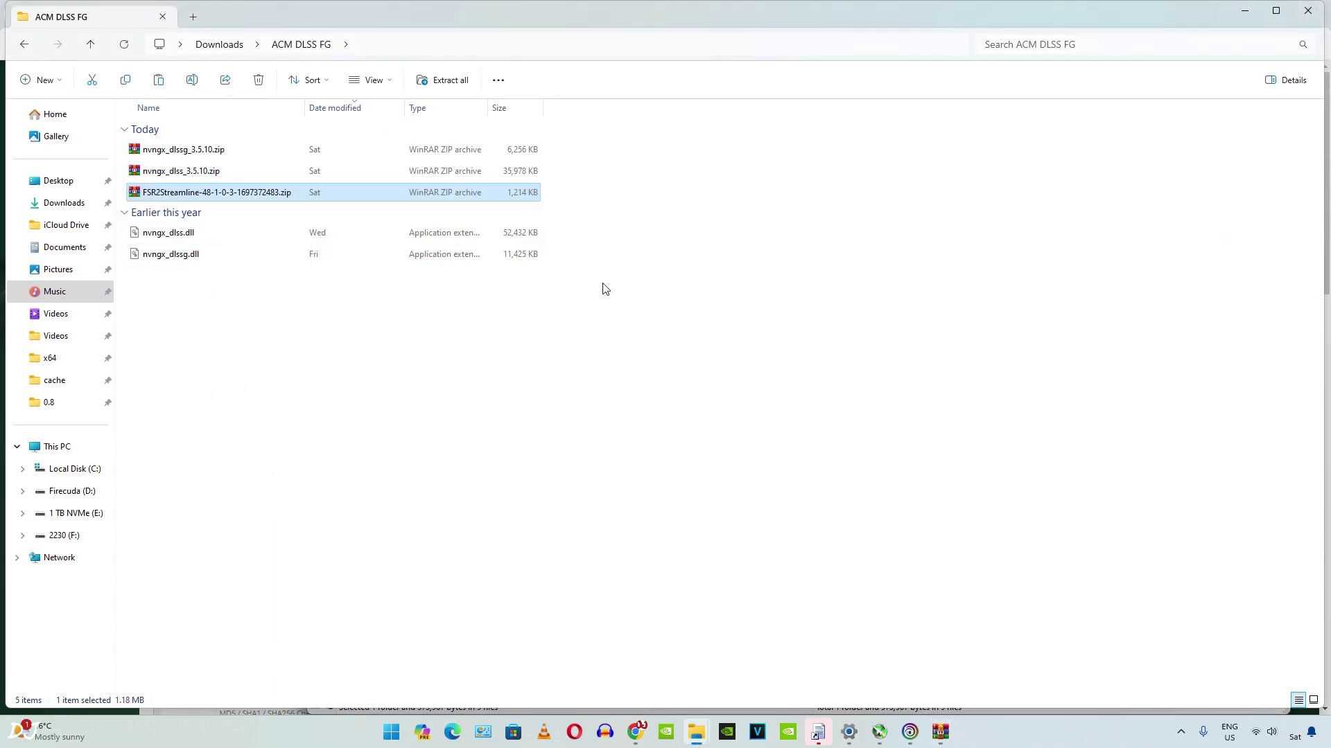
- Move nvngx_dlss.dll and nvngx_dlssg.dll into the streamline folder
click(172, 240)
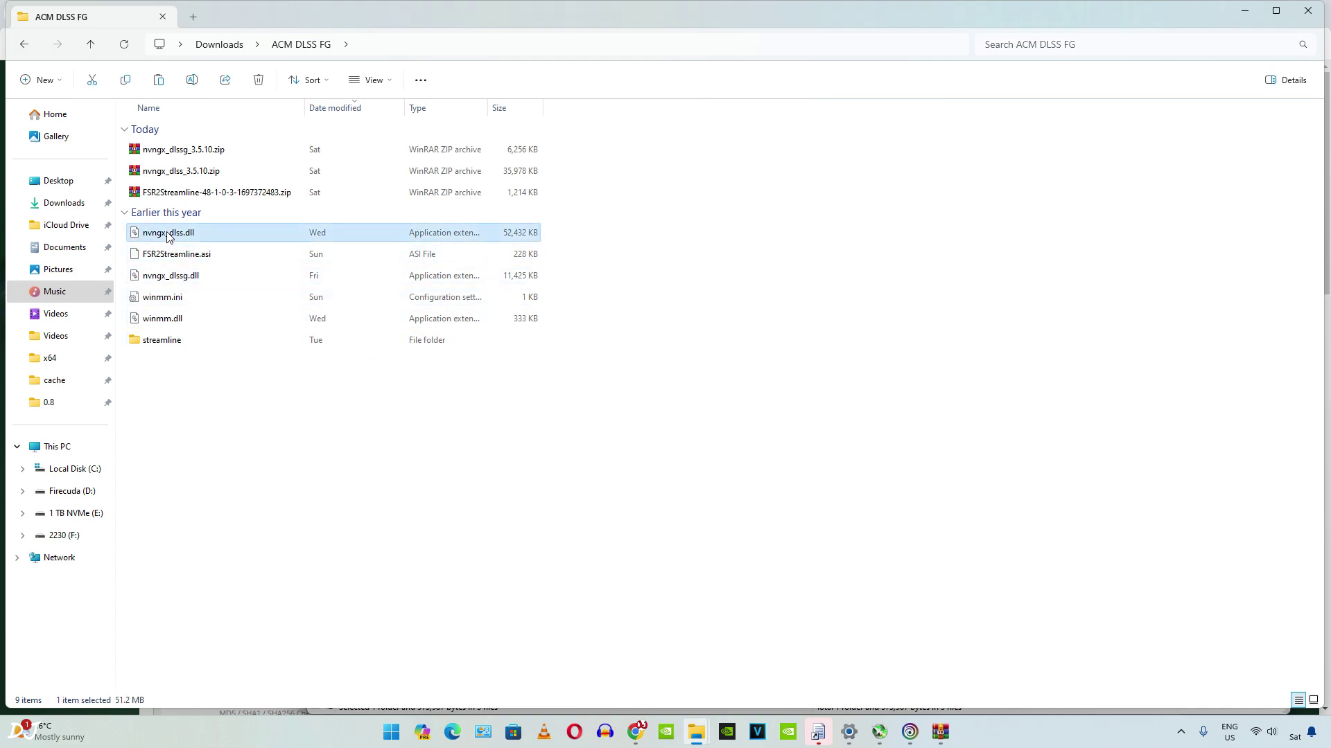
ctrl+click(173, 278)
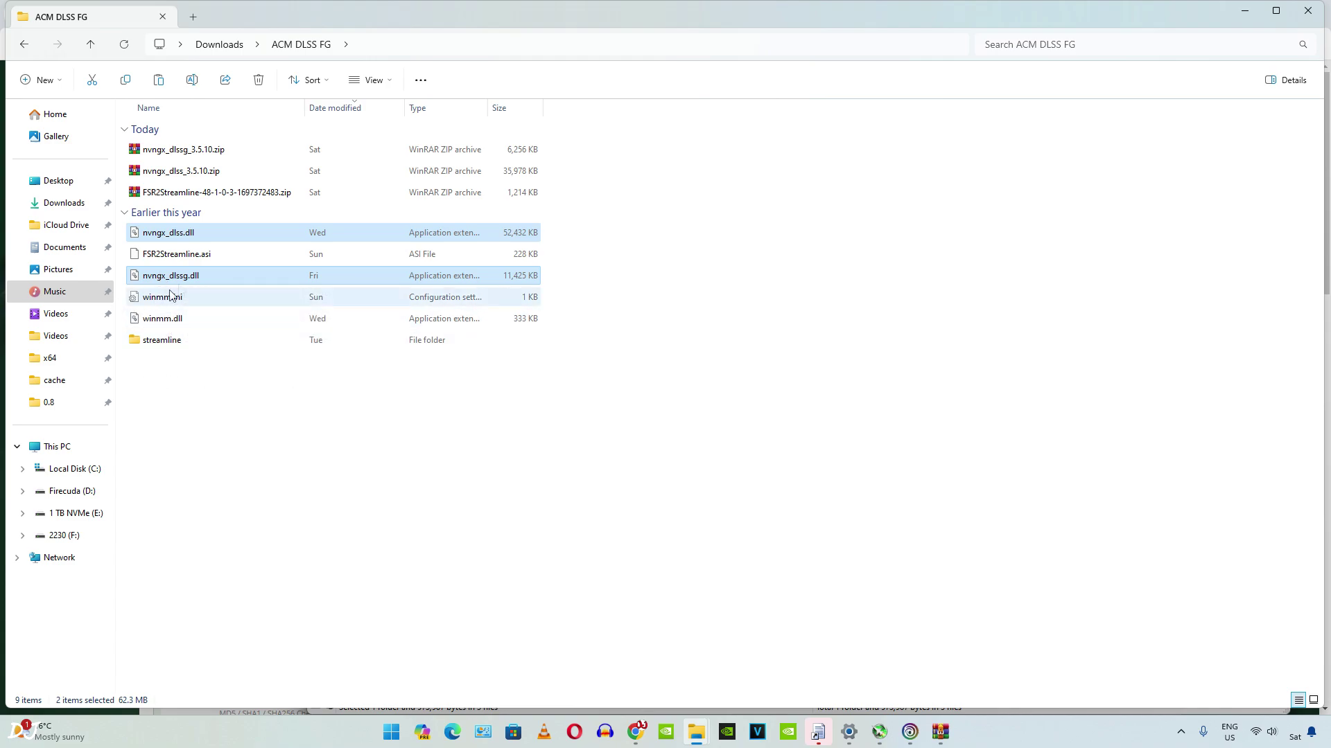
drag(166, 277, 172, 341)
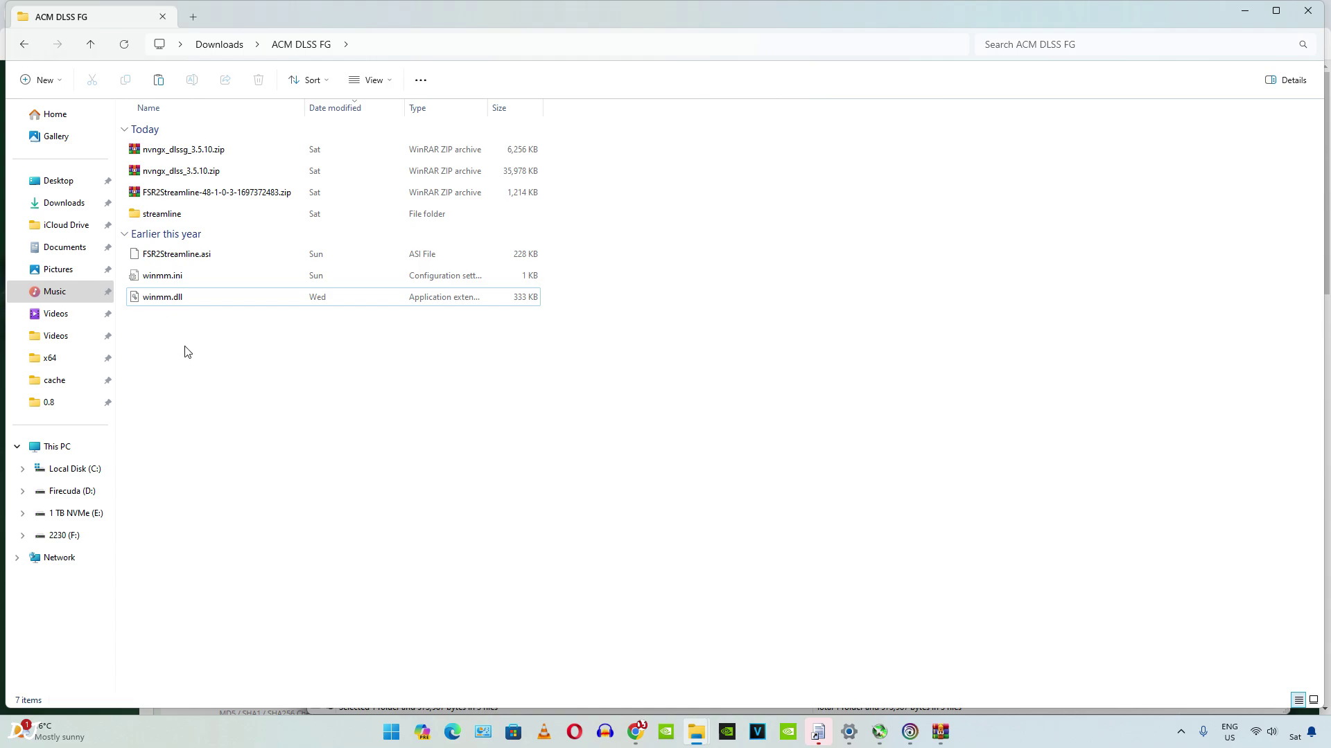
- Copy the streamline folder, FSR2Streamline.asi, winmm.ini and winmm.dll, and open the Assassin's Creed Mirage install folder from its Ubisoft Connect properties
drag(164, 340, 164, 217)
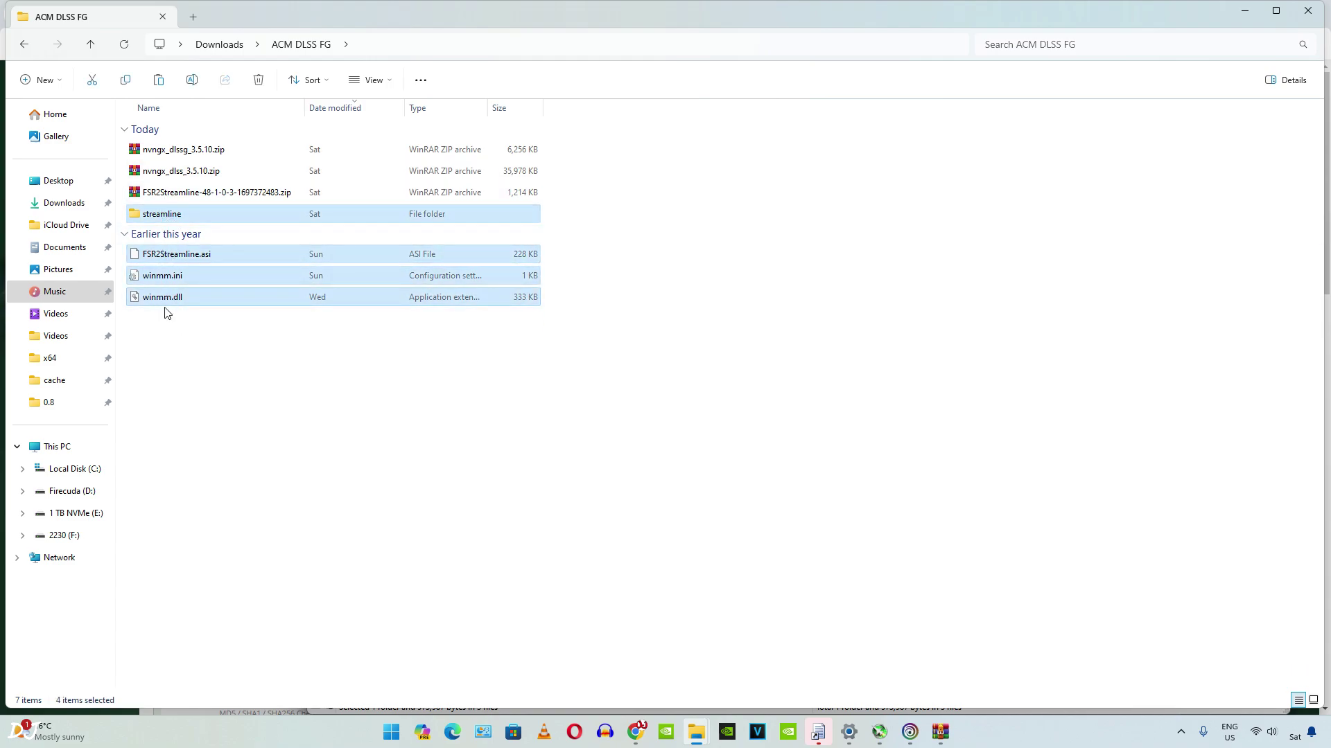
right_click(155, 257)
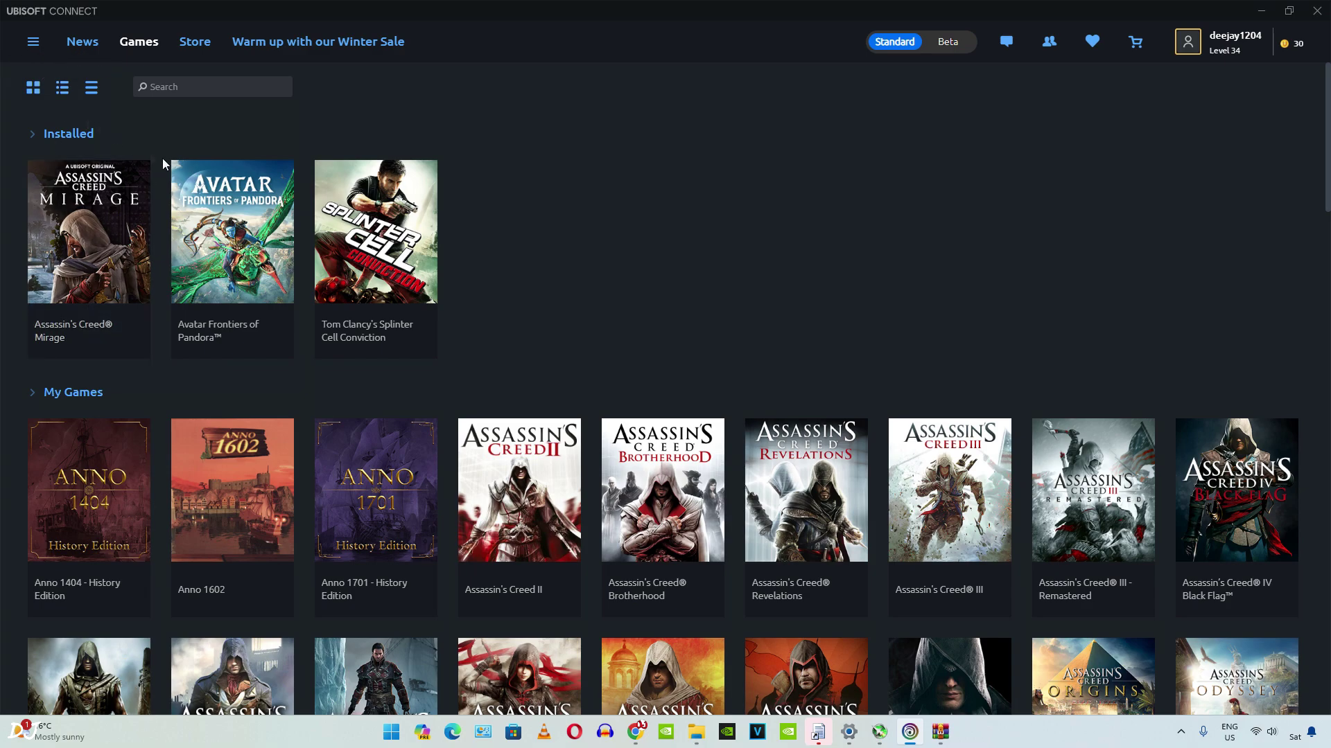
click(104, 270)
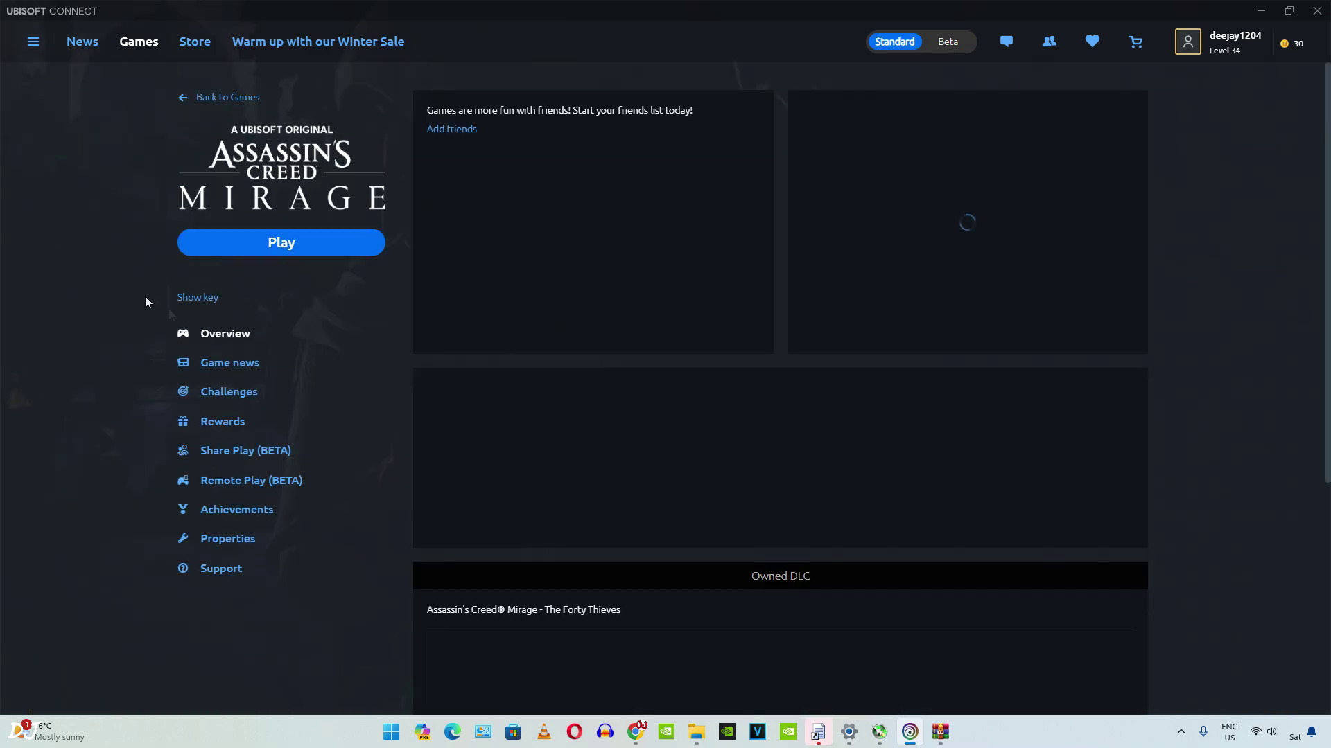
click(234, 542)
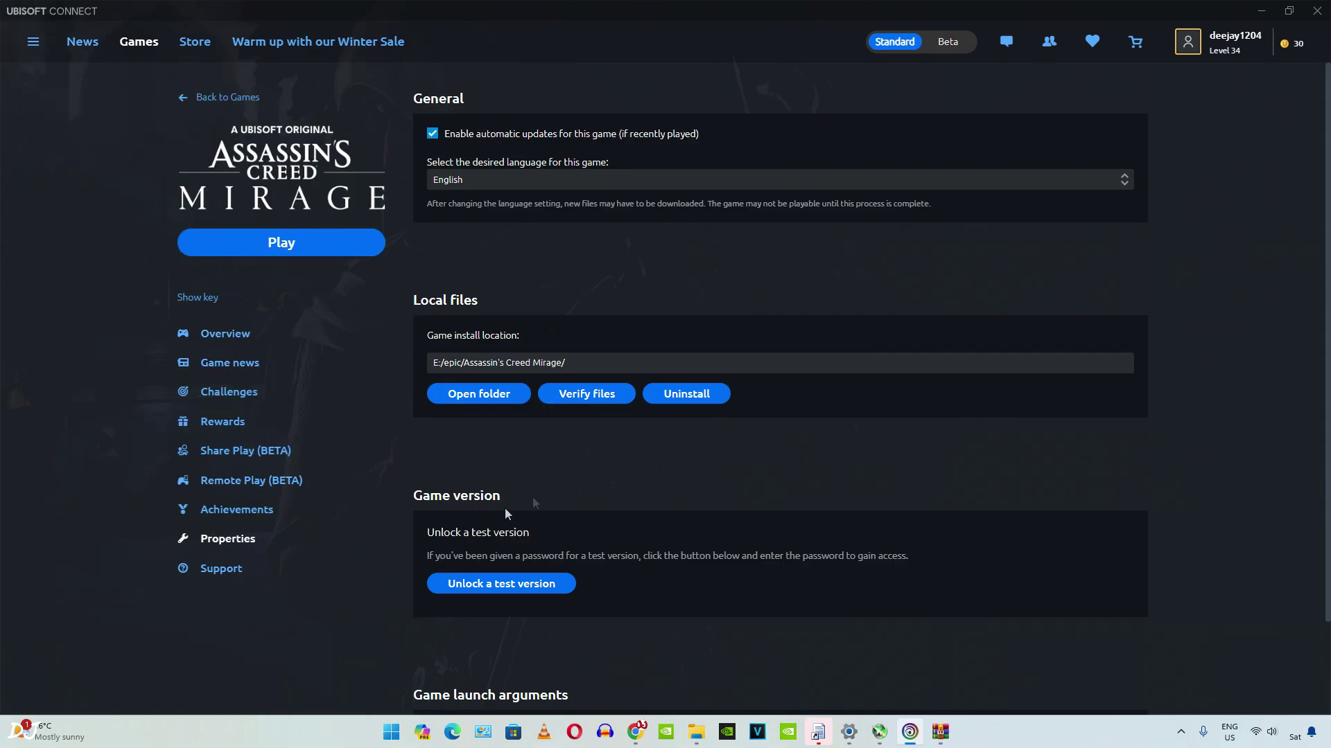
click(503, 399)
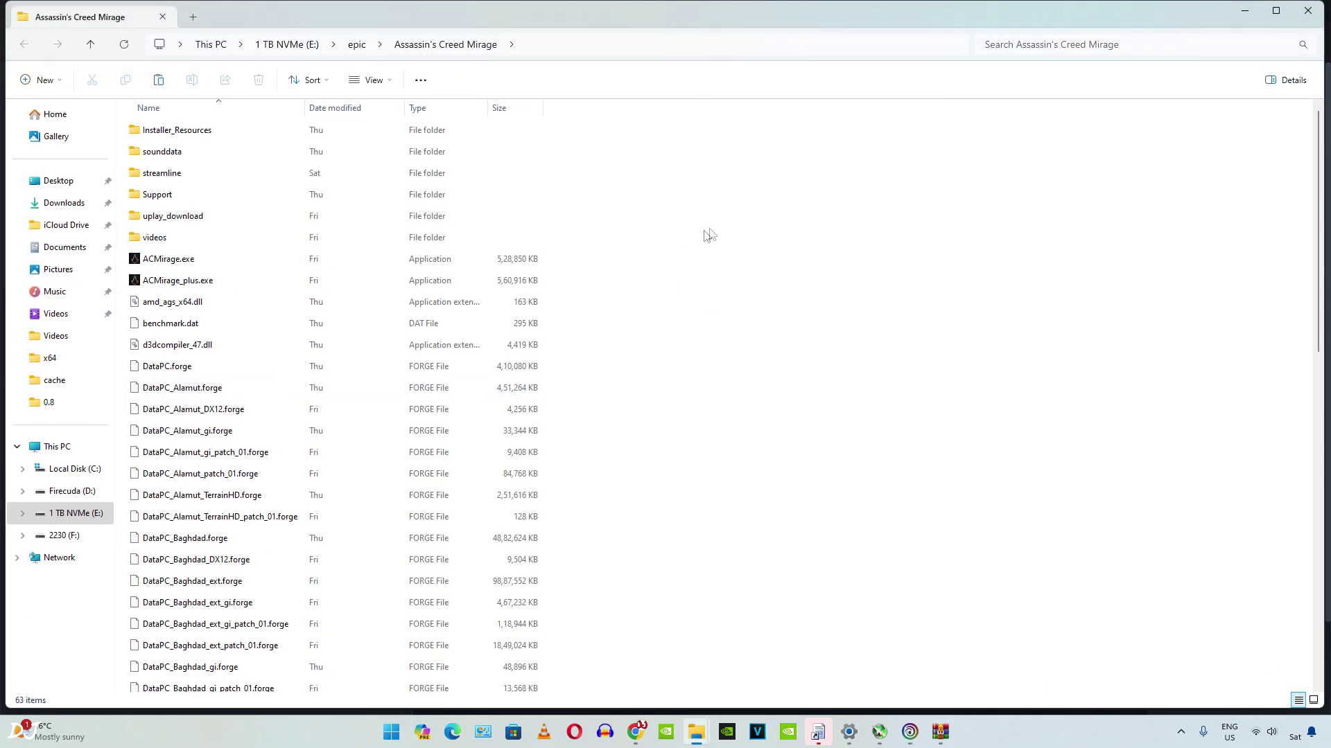
- Paste the copied files into the Assassin's Creed Mirage folder, replacing the files with the same names
right_click(767, 340)
click(779, 351)
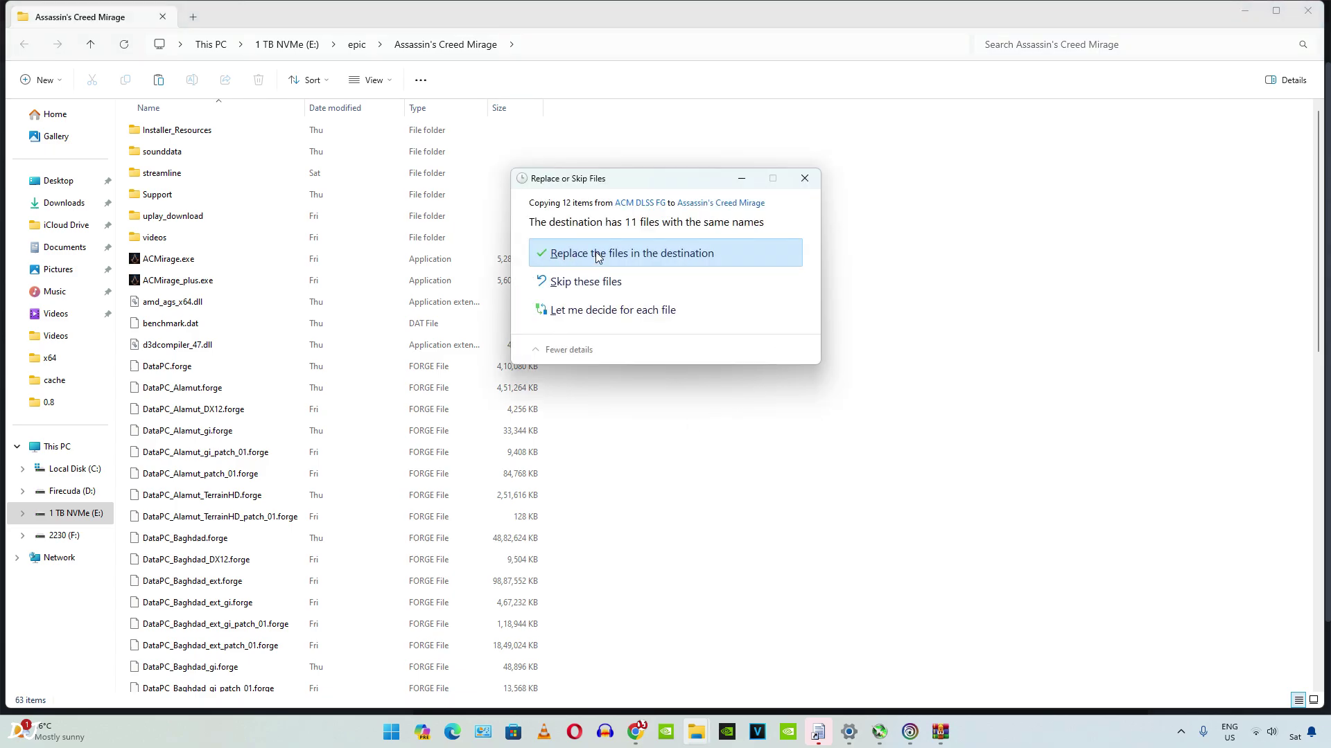
click(597, 255)
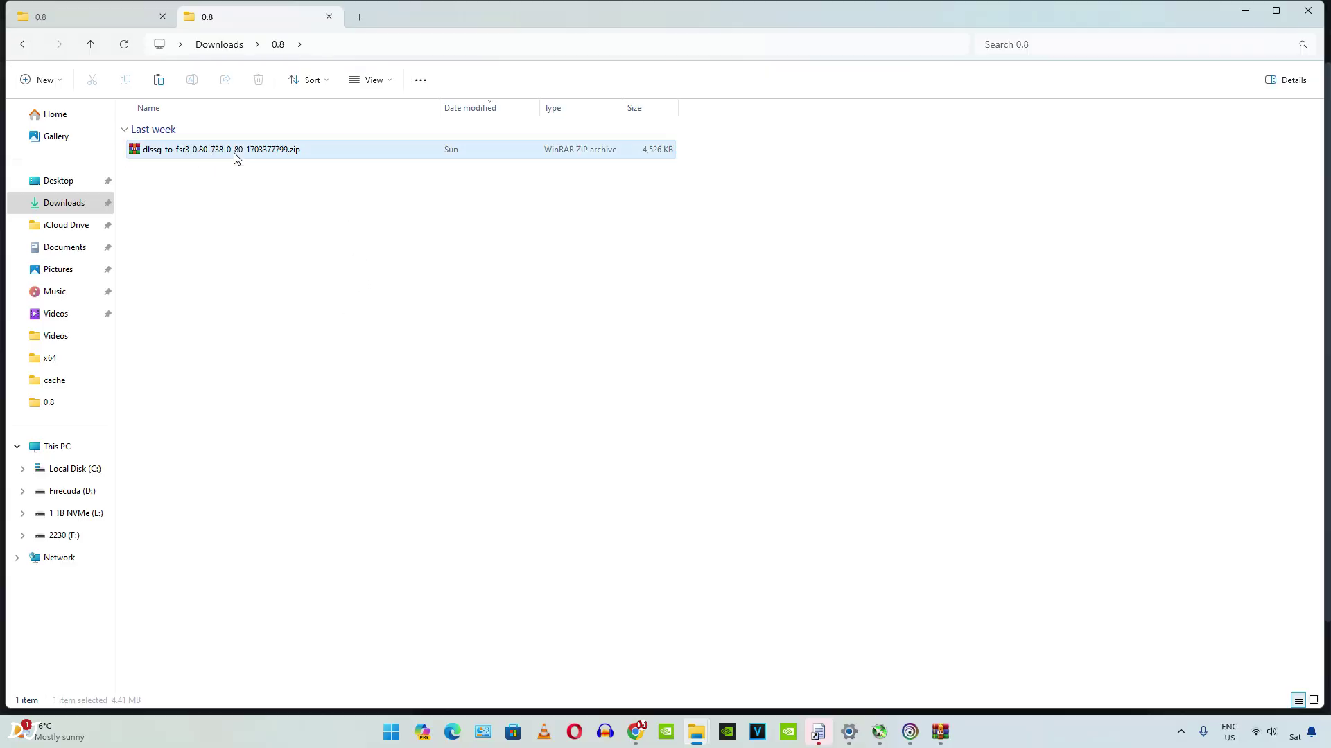
- Extract all files from the dlssg-to-fsr3-0.80 archive into the 0.8 folder in Downloads
double_click(239, 156)
drag(375, 449, 238, 356)
click(771, 325)
click(193, 383)
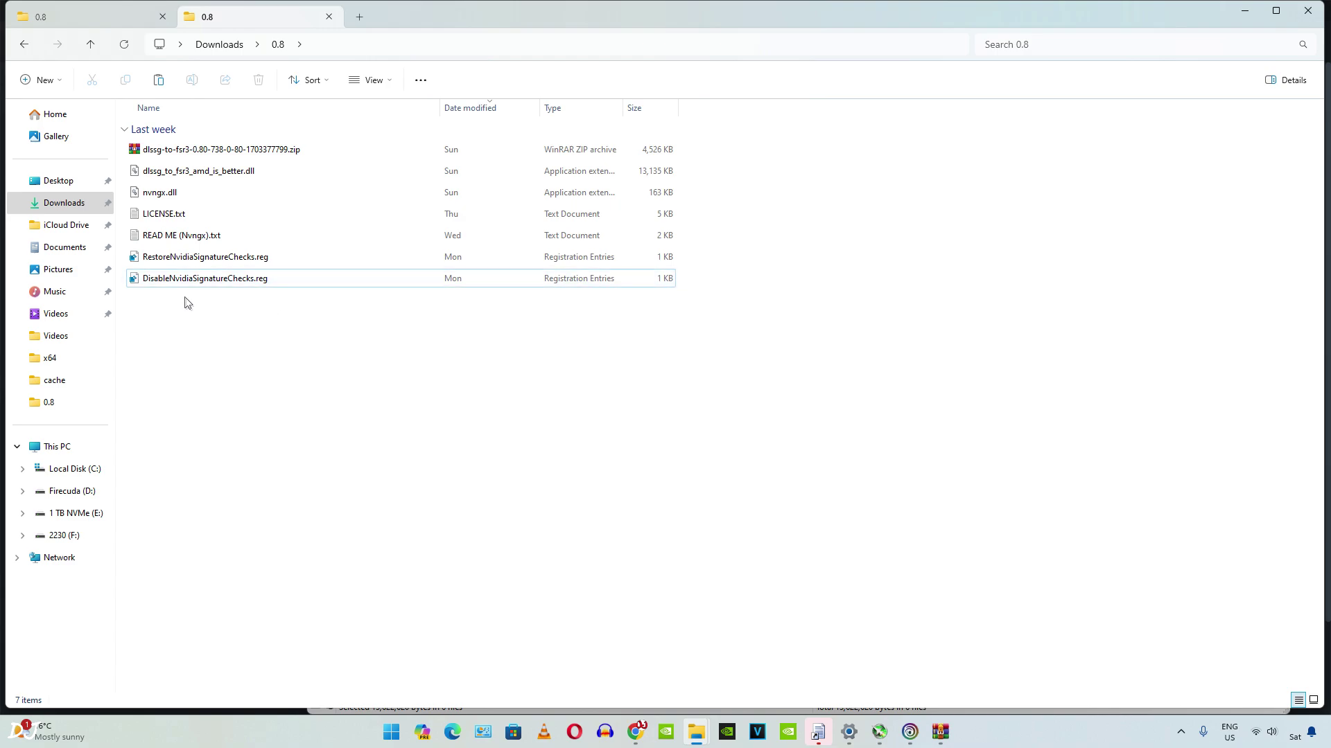
- Merge DisableNvidiaSignatureChecks.reg into the Windows registry and approve the prompts
double_click(238, 279)
click(740, 472)
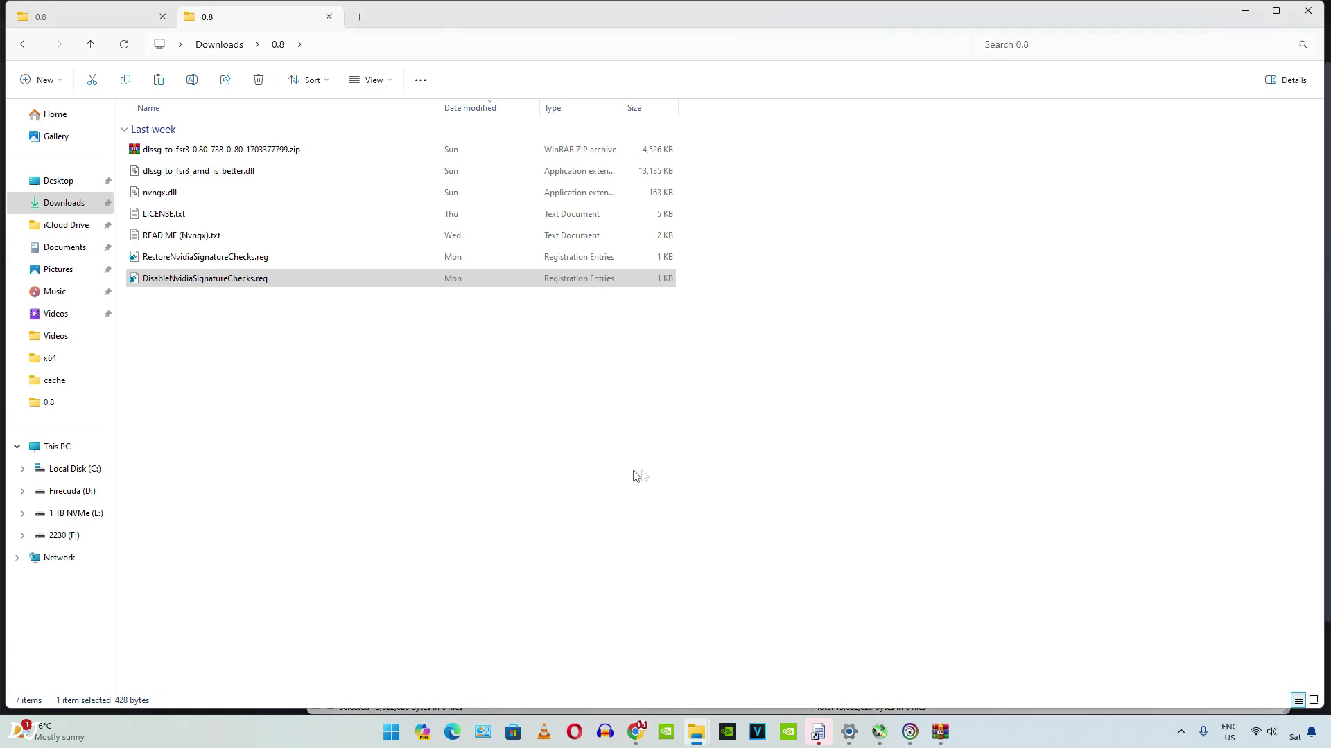
click(768, 386)
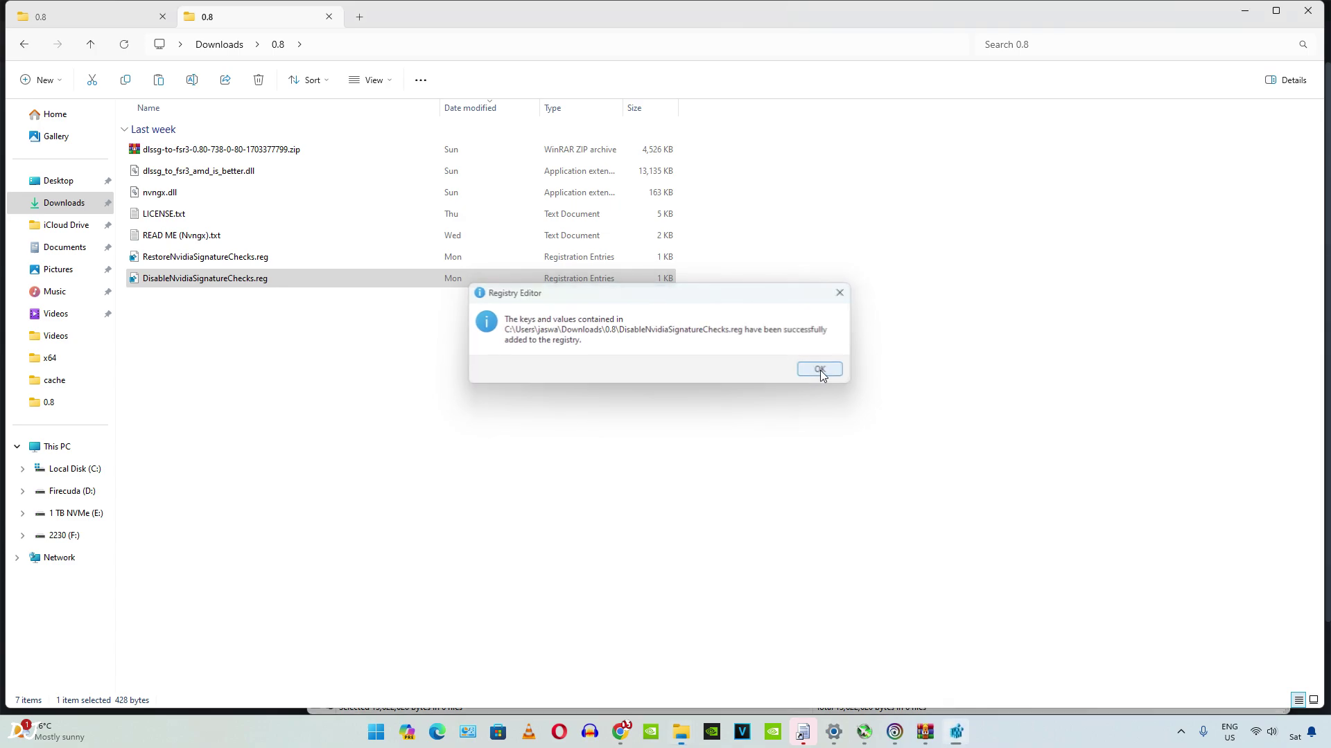
click(820, 369)
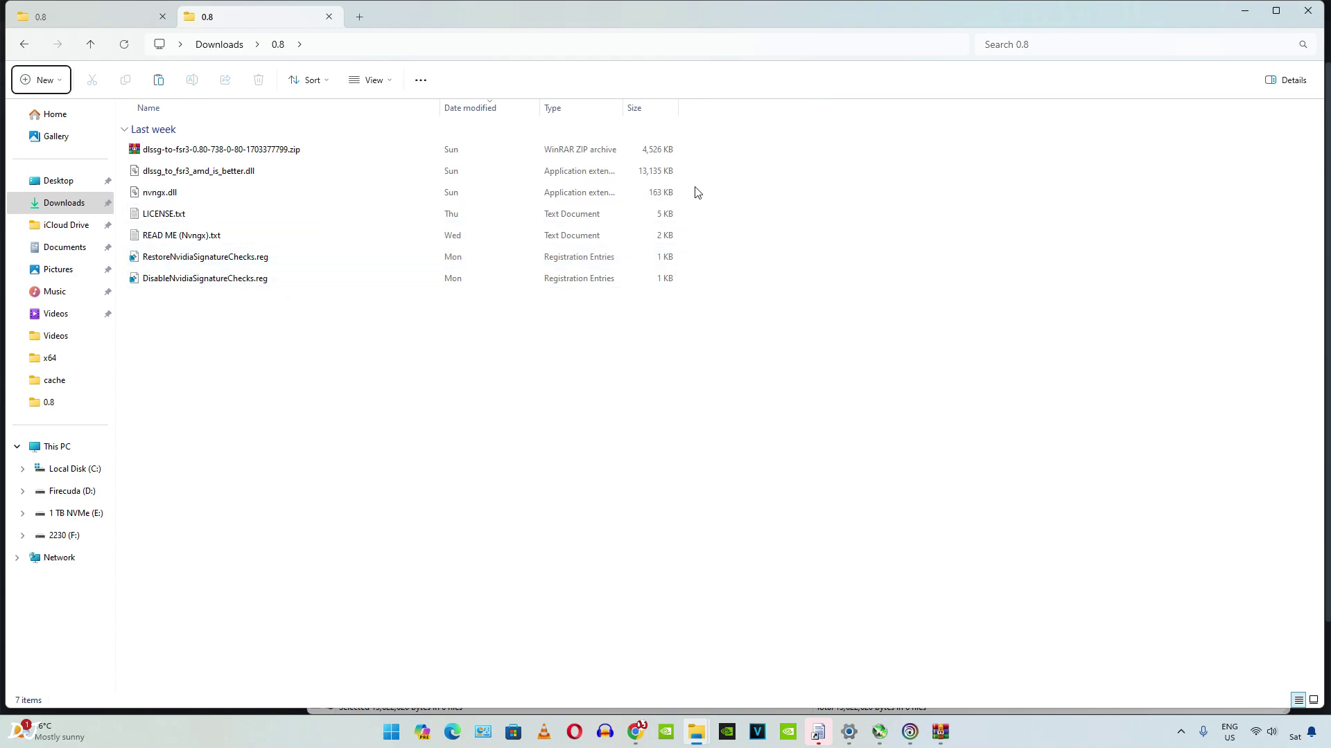
- Copy dlssg_to_fsr3_amd_is_better.dll and nvngx.dll from the 0.8 folder into the Assassin's Creed Mirage game folder
drag(695, 188, 239, 174)
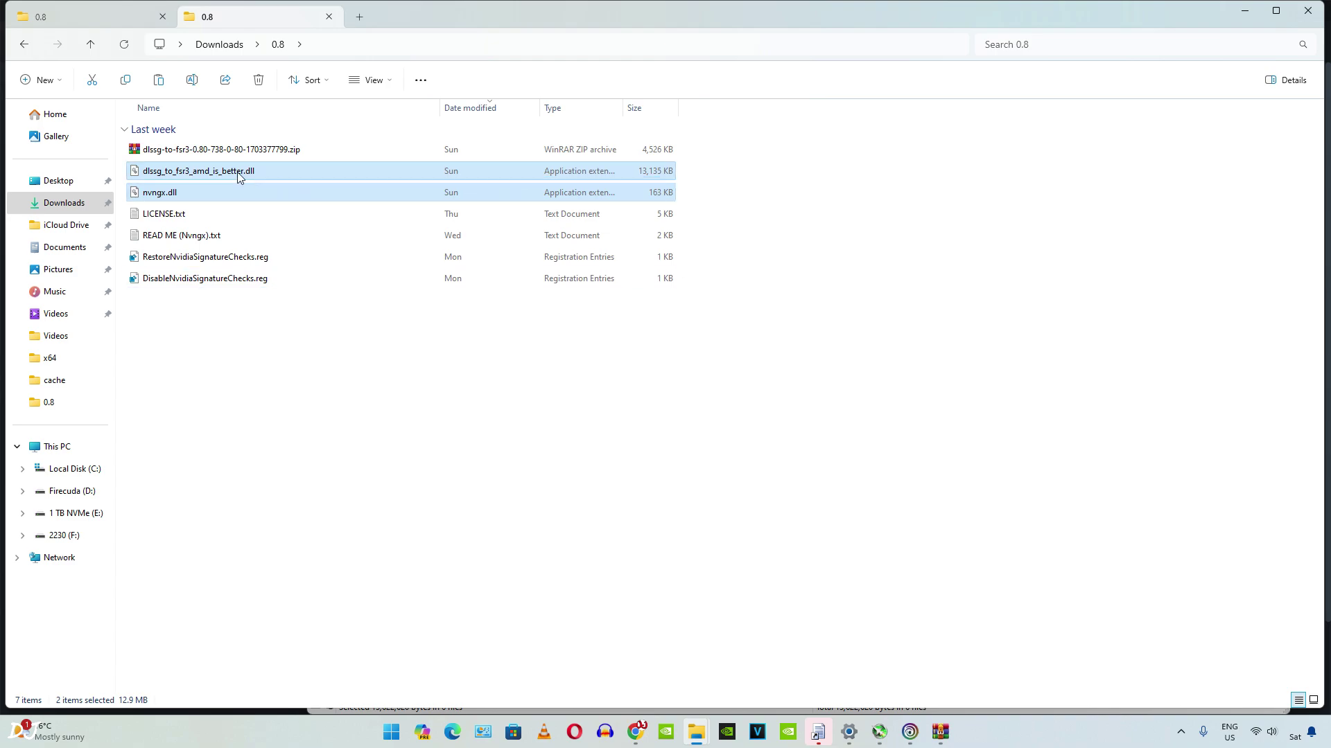
right_click(239, 174)
key(Escape)
click(217, 410)
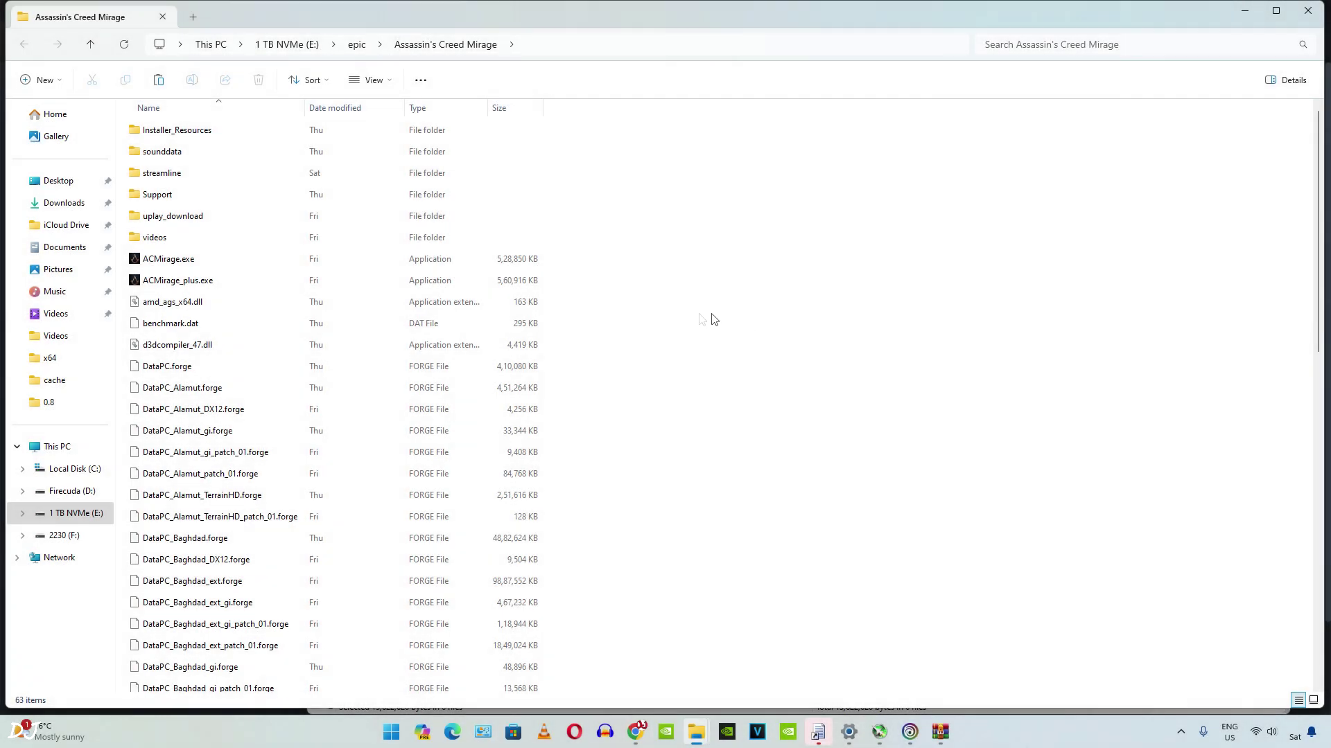
right_click(719, 273)
click(731, 285)
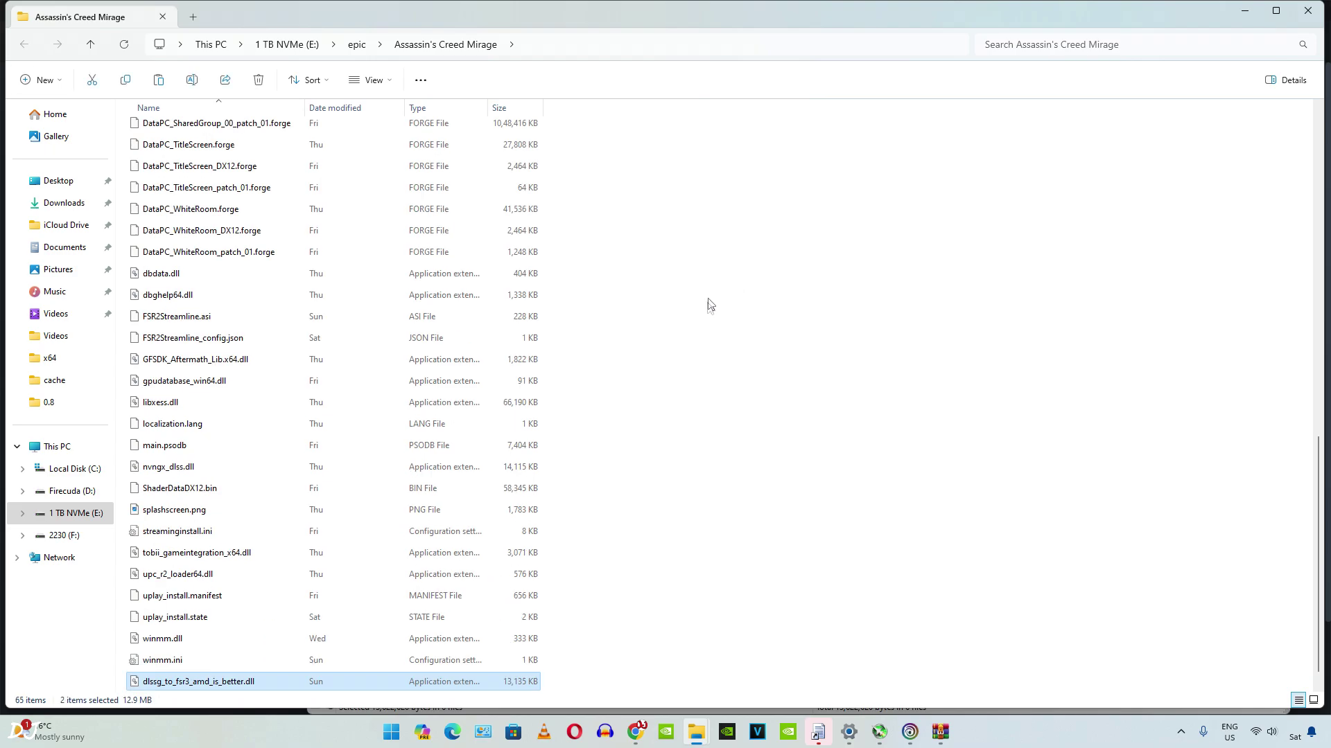
click(693, 463)
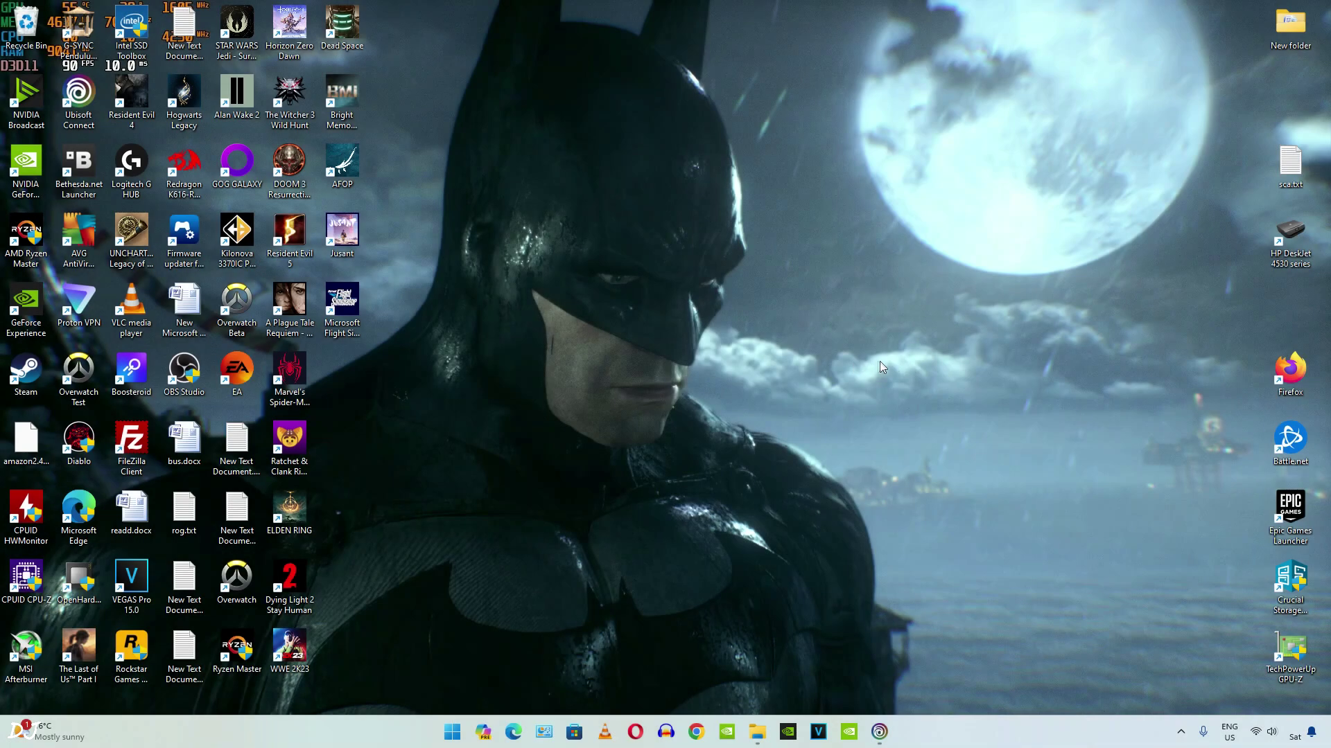
- Open the default graphics settings in the Windows display settings and check Hardware-accelerated GPU scheduling
right_click(834, 329)
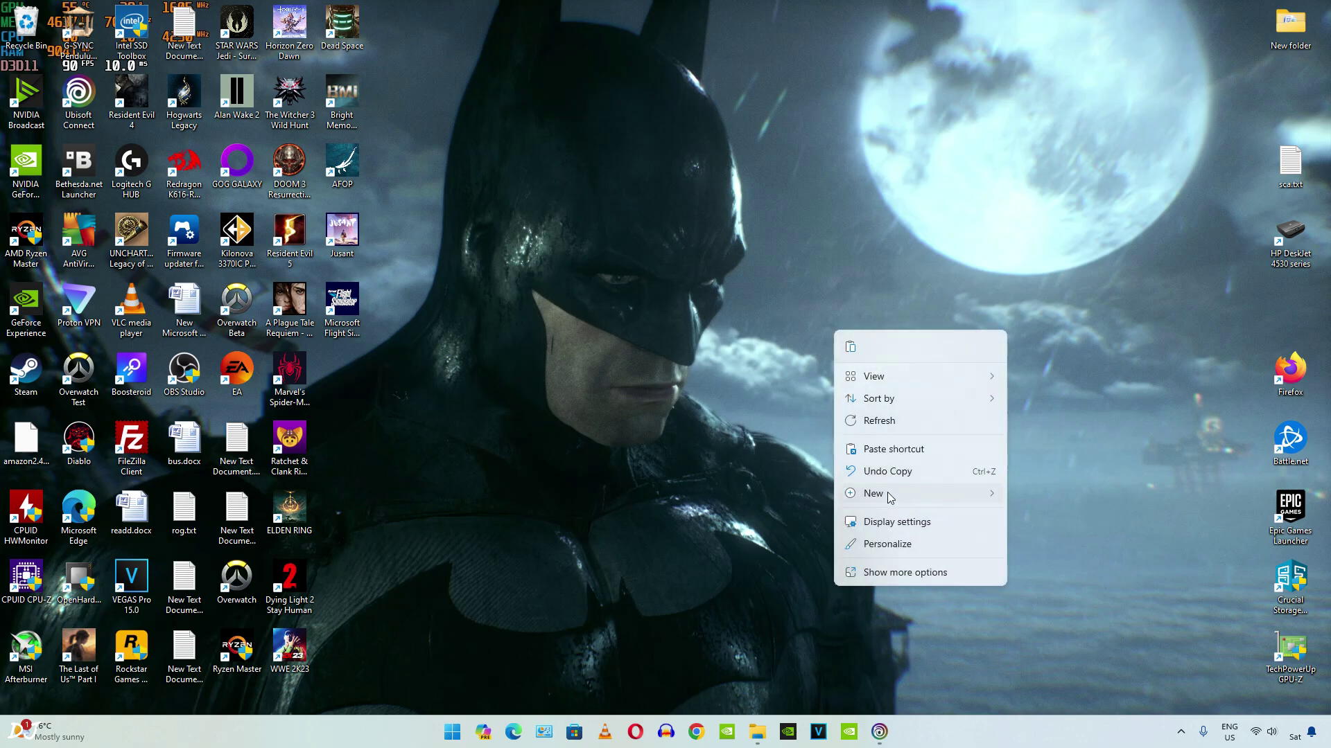
click(840, 516)
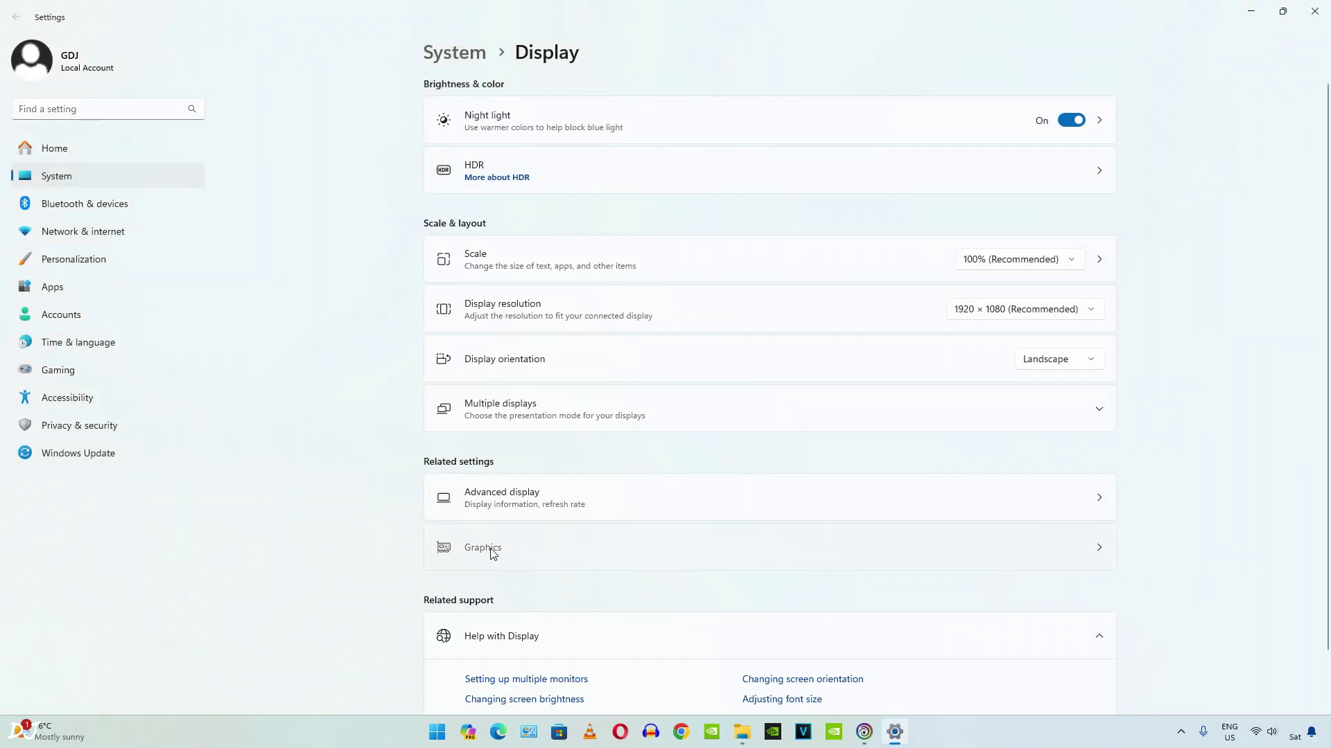
click(492, 552)
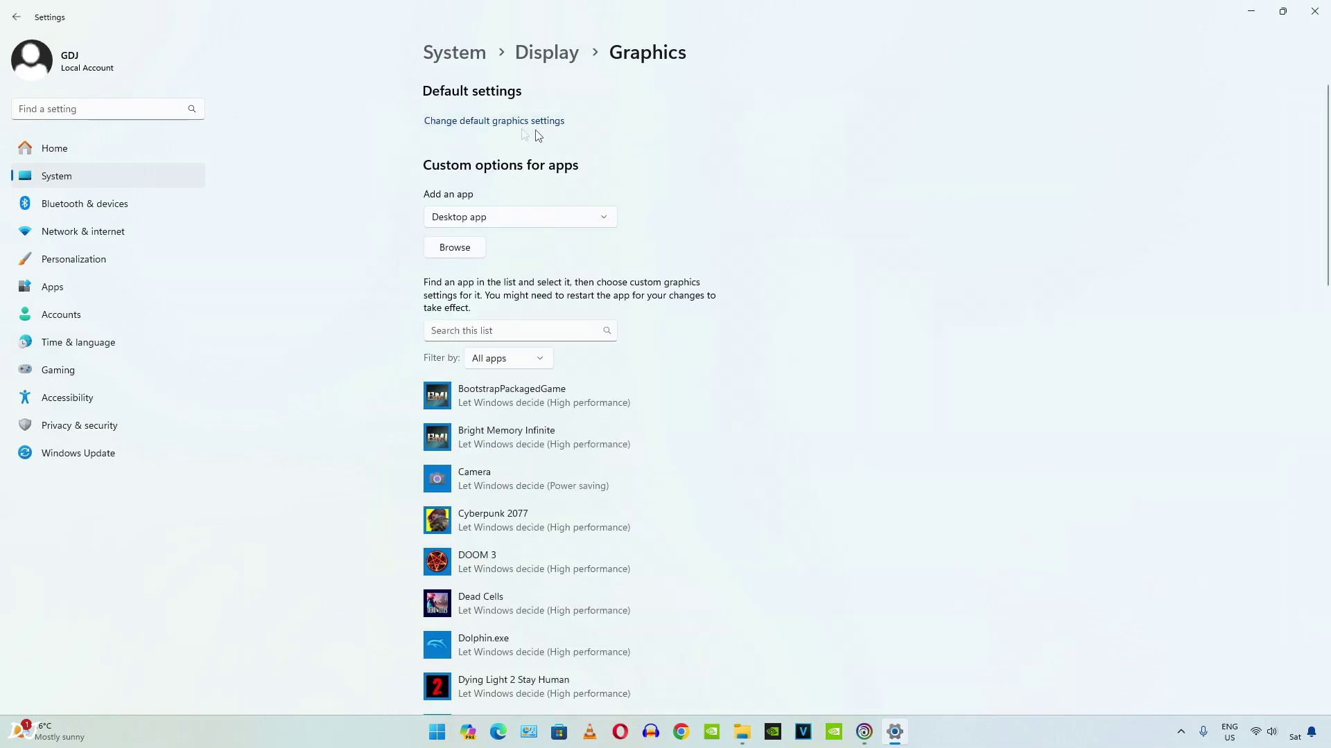
click(523, 122)
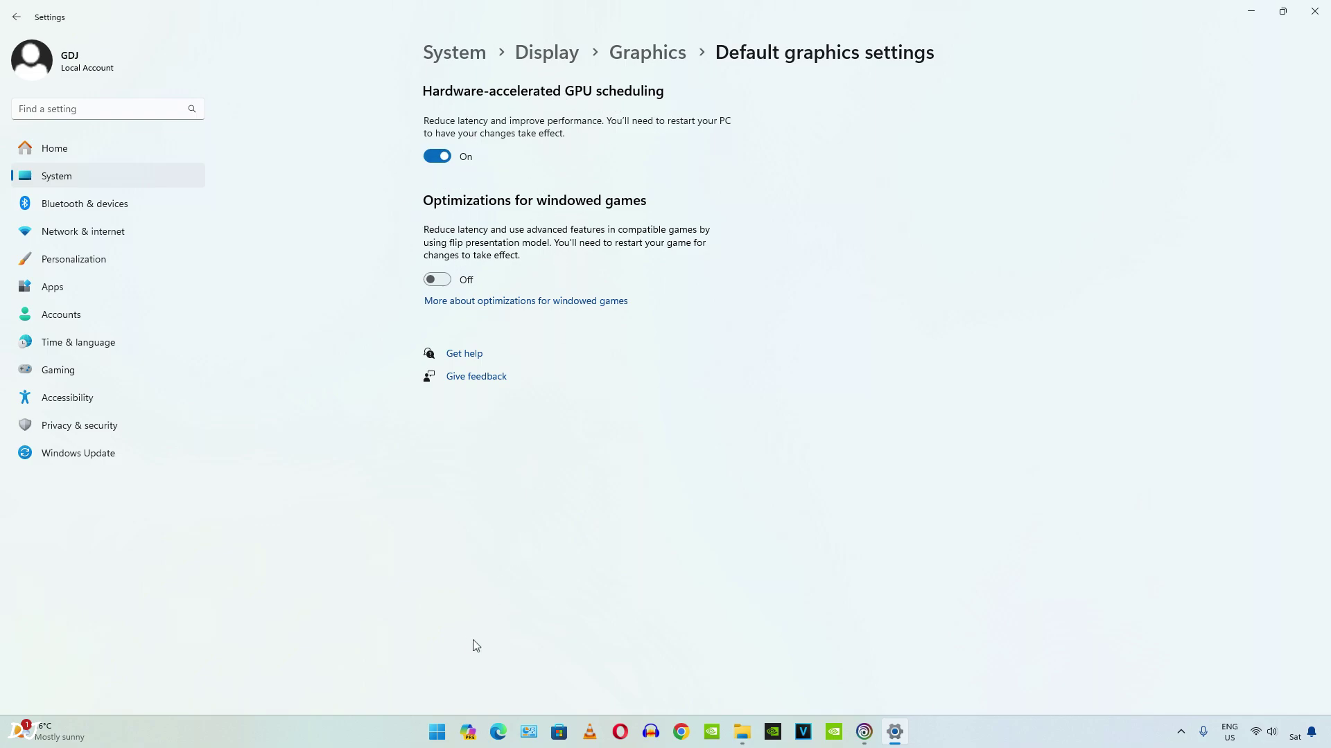
- Open the NVIDIA Control Panel and check the Vertical sync entry in the global 3D settings
click(435, 731)
text(con)
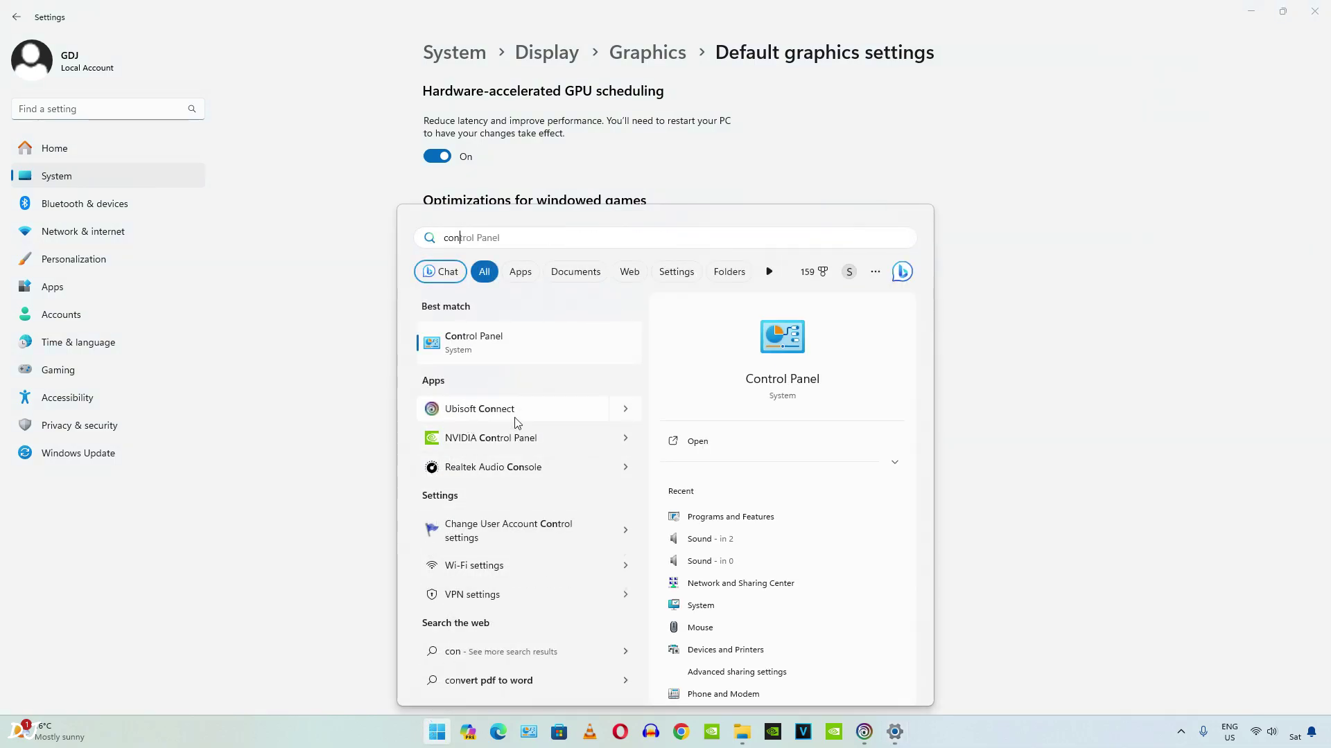
click(514, 437)
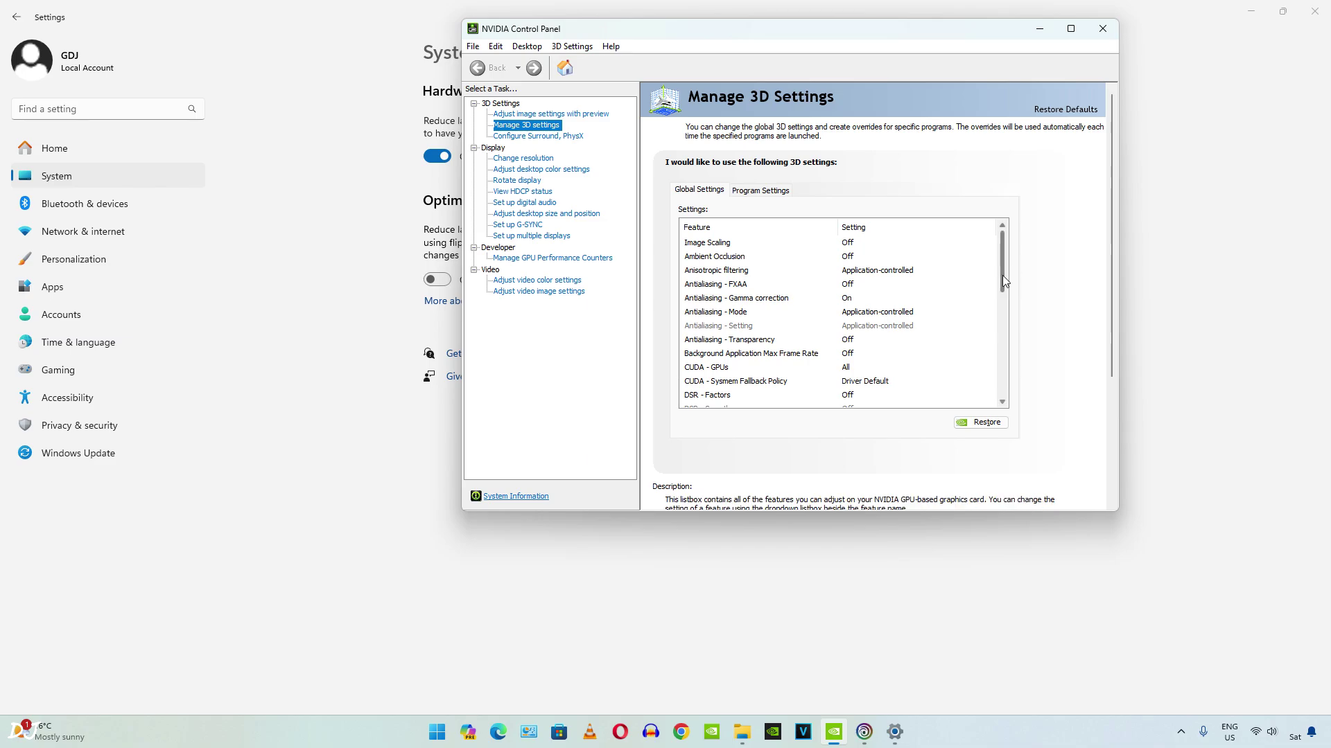
scroll(1002, 275, down, 10)
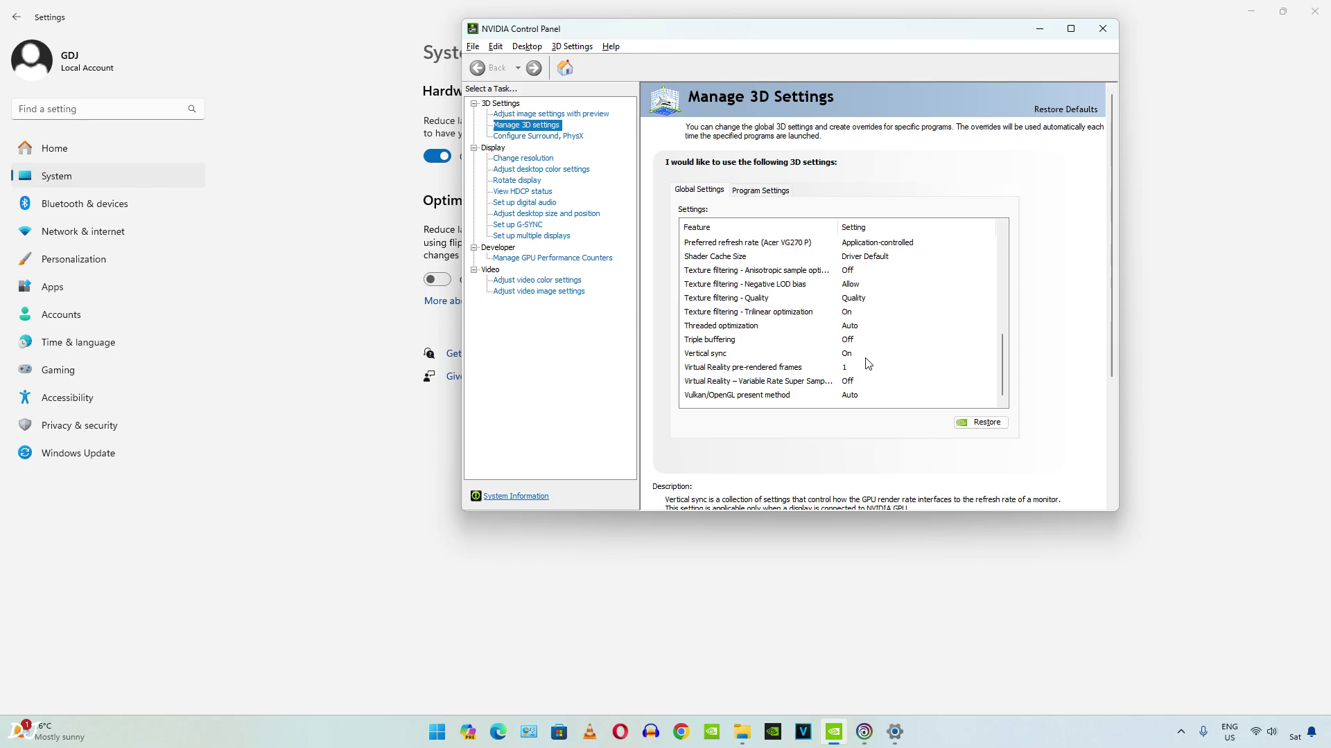
- Add ACMirage.exe to the programs with custom 3D settings
click(767, 191)
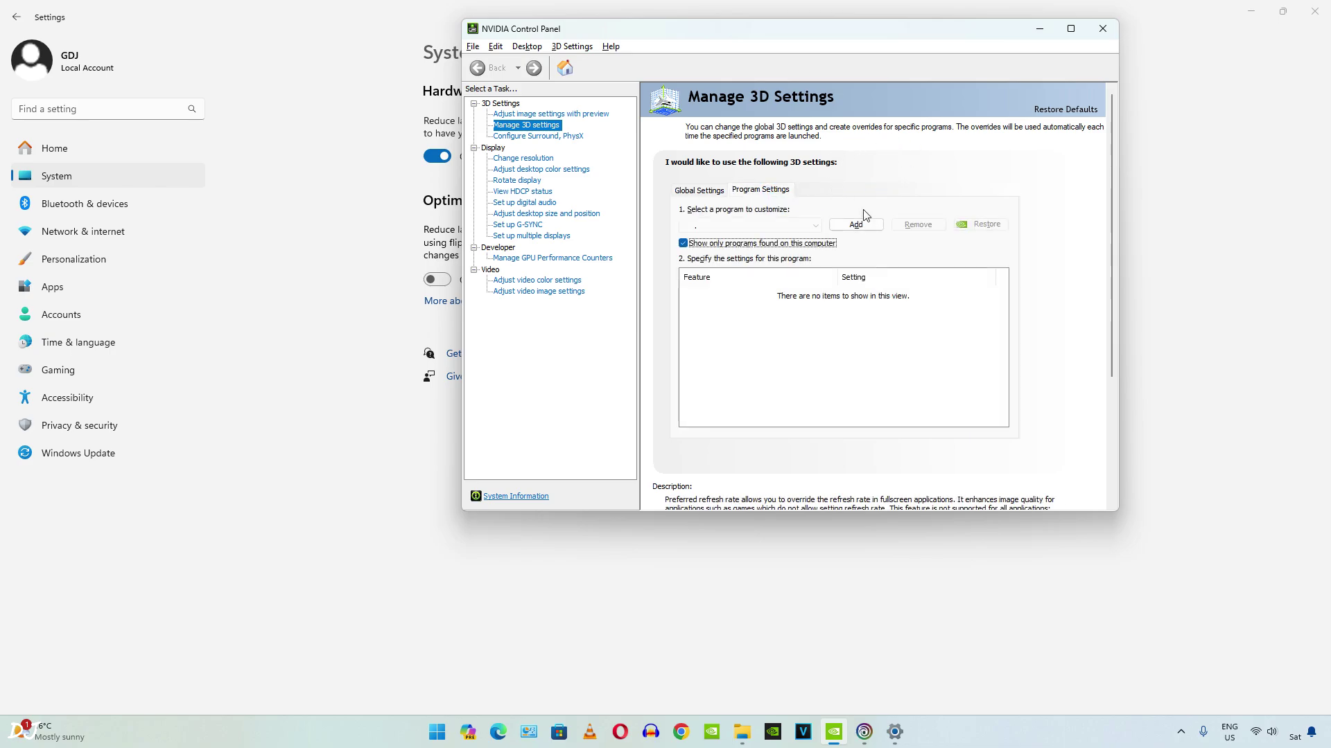
click(868, 228)
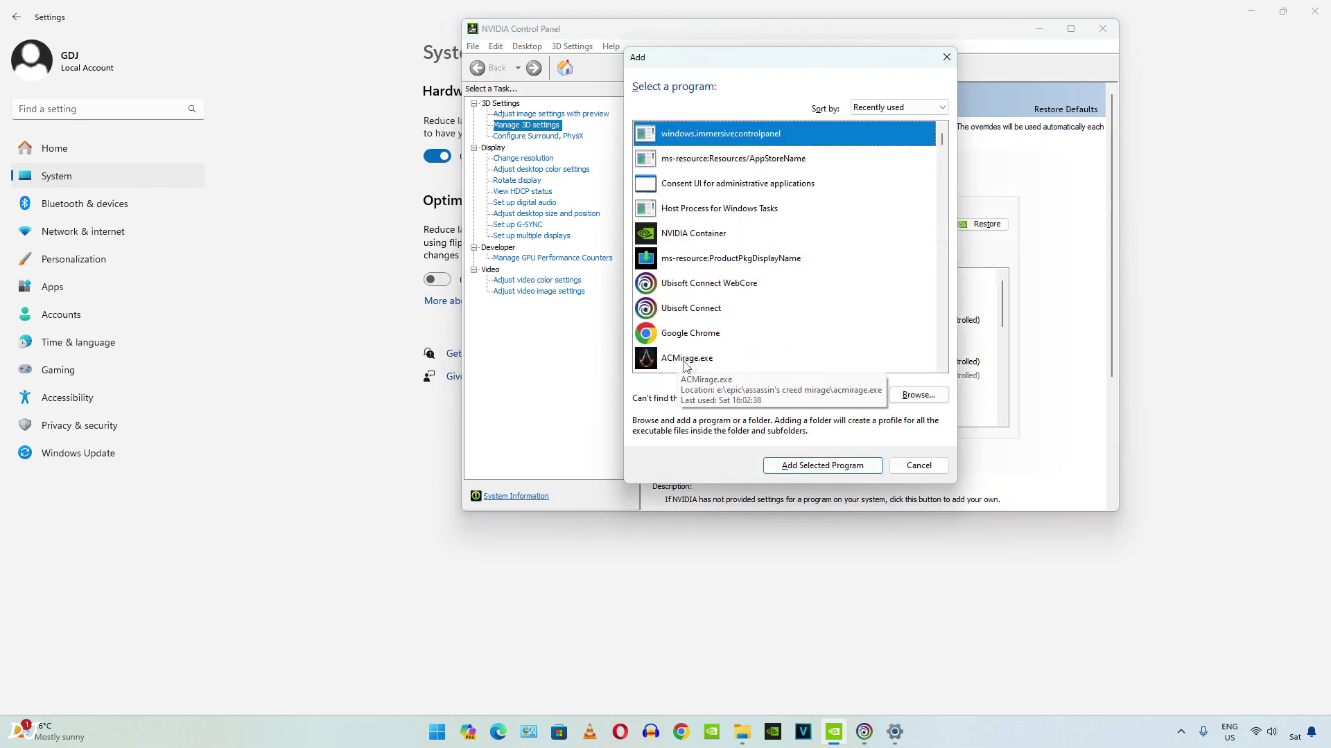
click(720, 363)
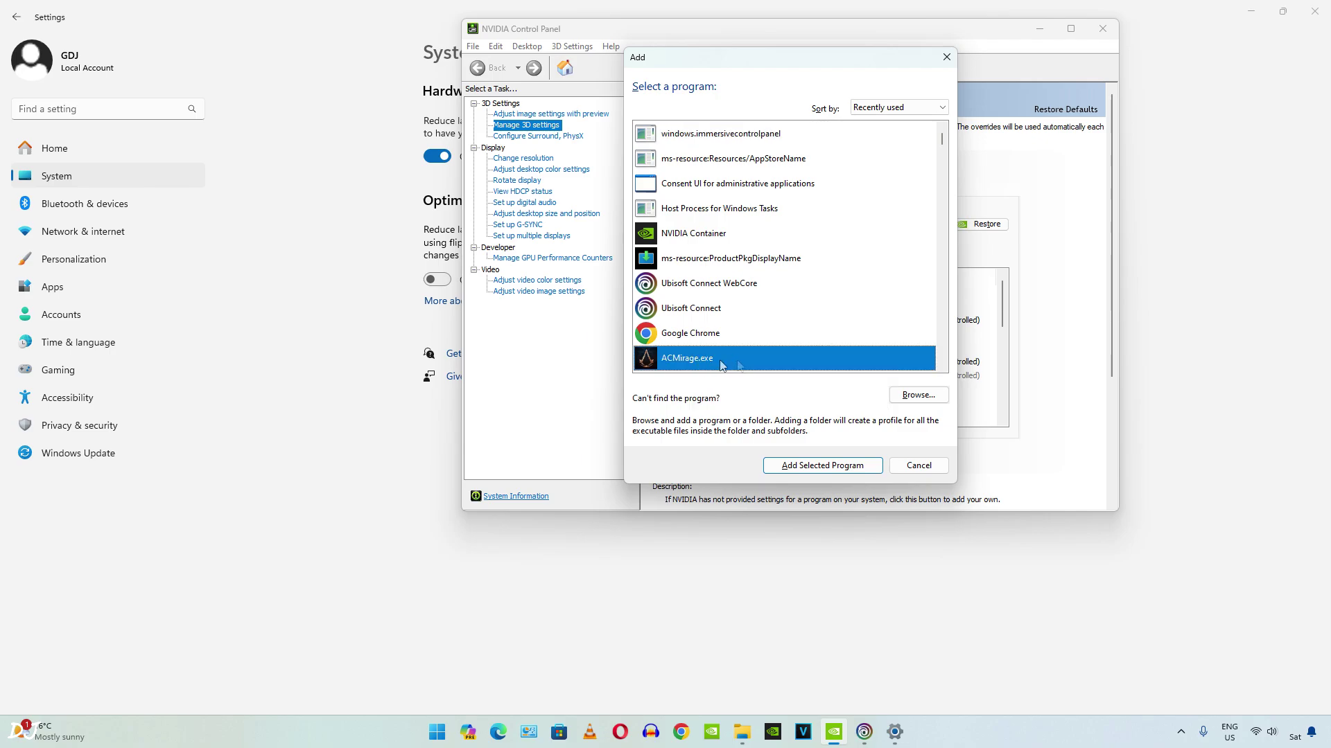
click(850, 467)
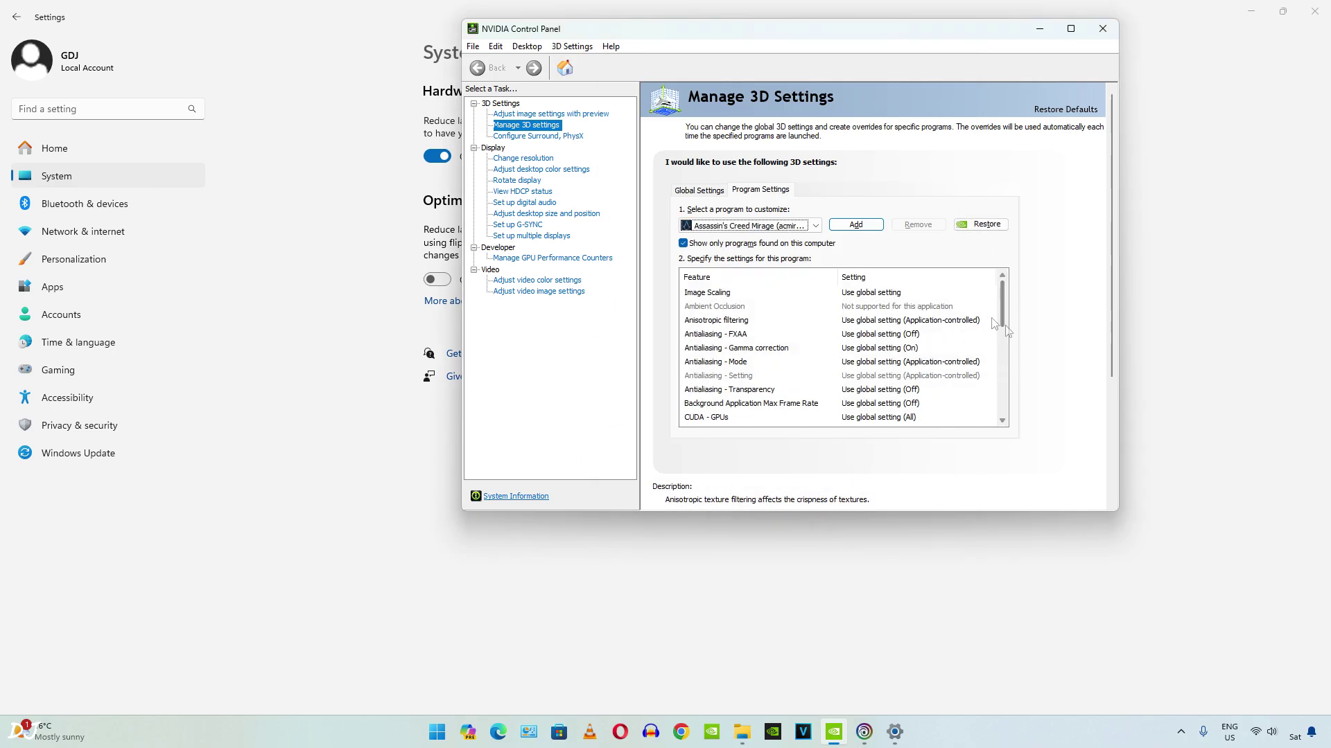
- Set Vertical sync to On for Assassin's Creed Mirage and close the NVIDIA Control Panel
scroll(1004, 316, down, 10)
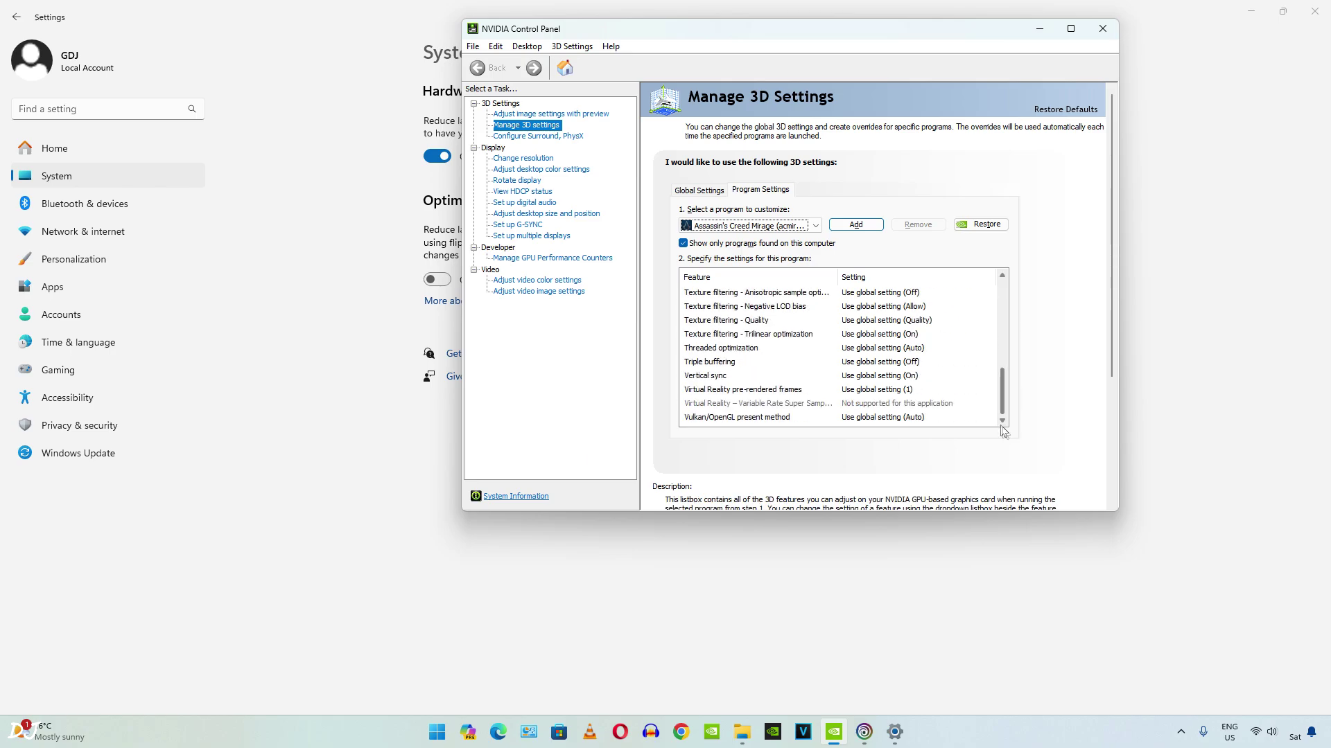
click(883, 380)
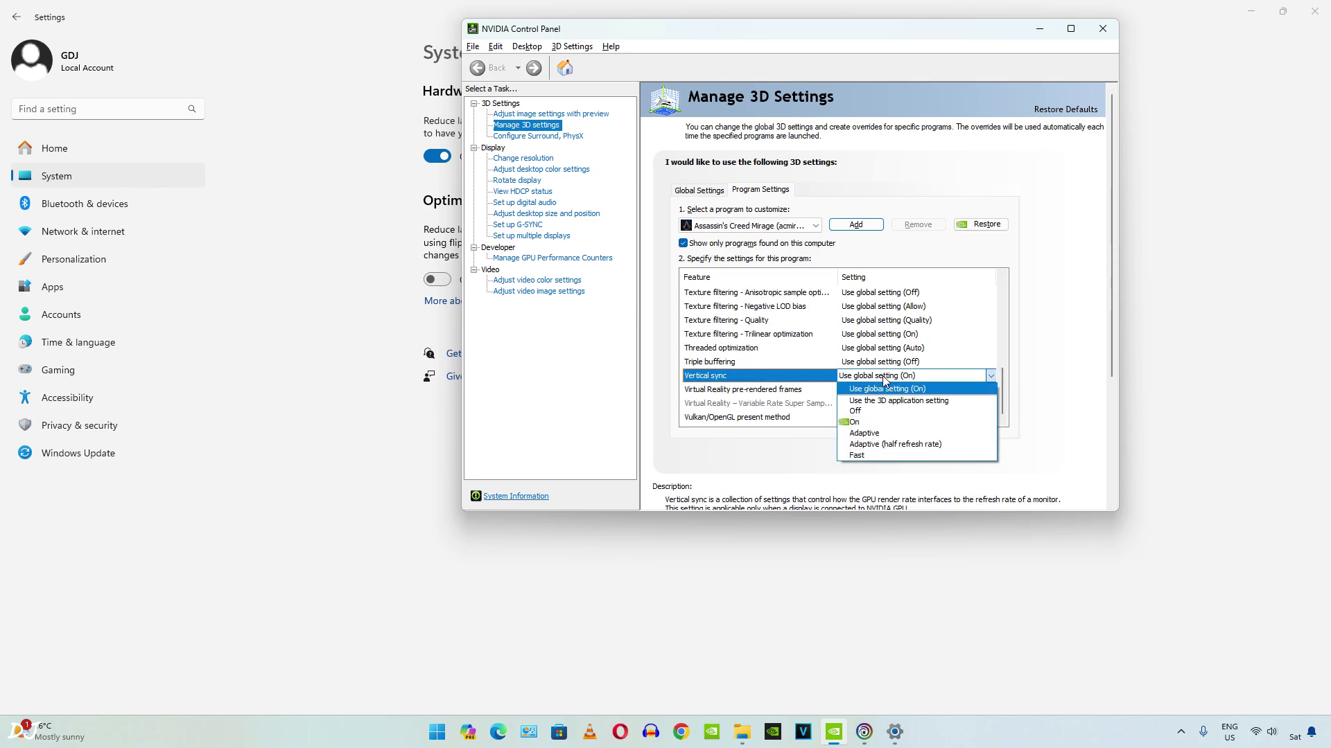
click(859, 426)
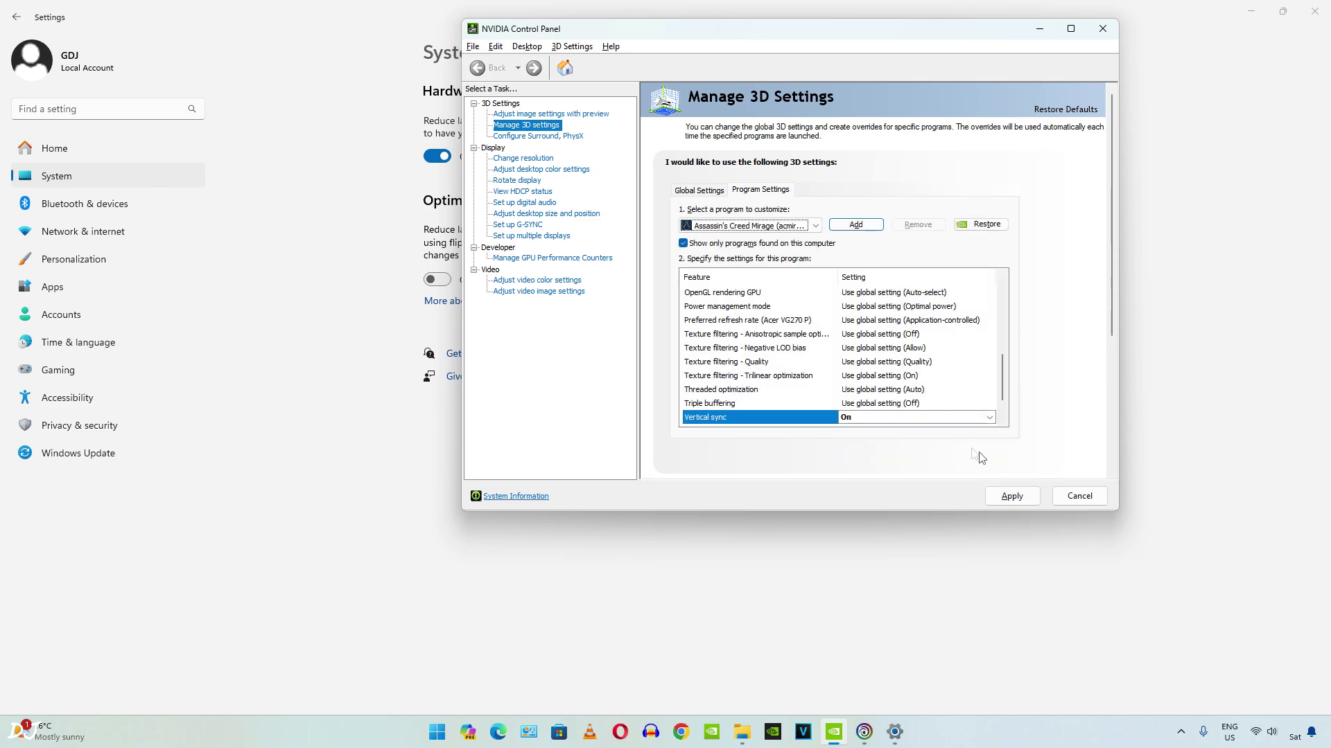
click(1101, 29)
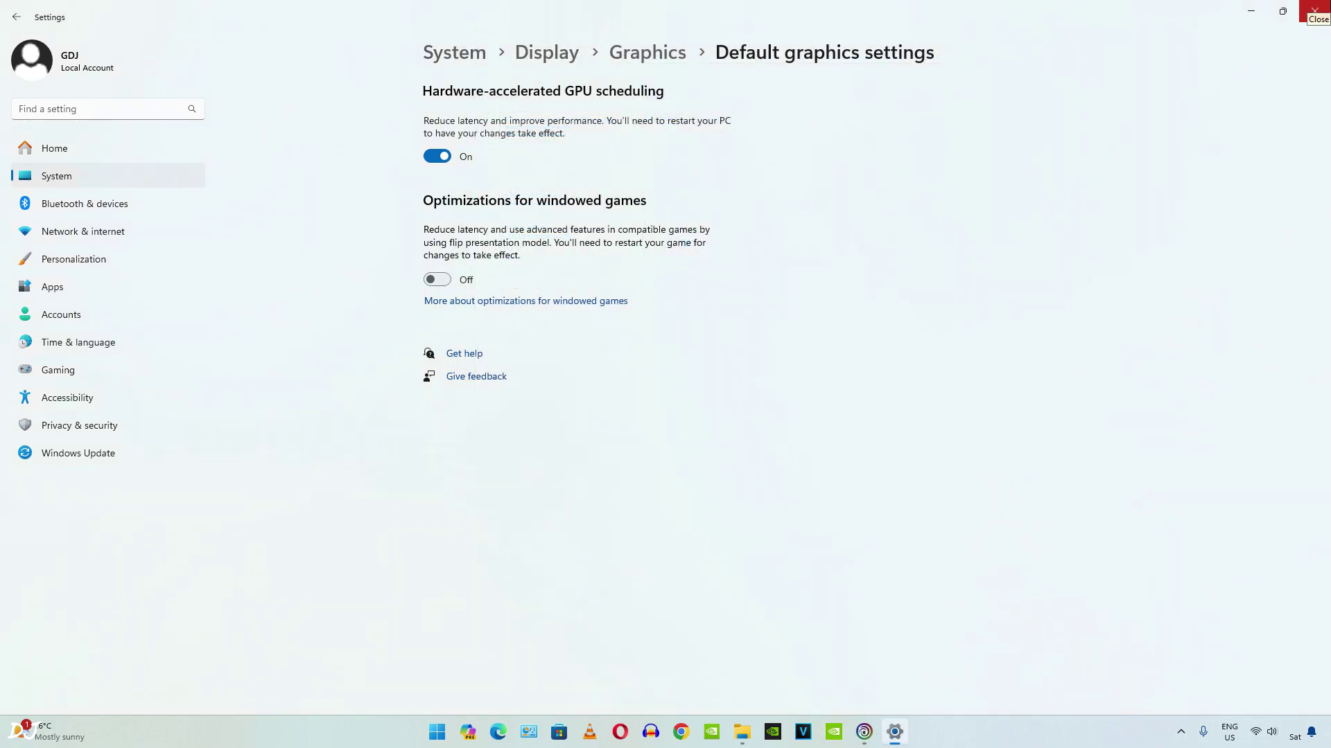
- Close the Windows Settings, switch to Ubisoft Connect and open Assassin's Creed Mirage
click(1315, 11)
click(863, 732)
click(275, 241)
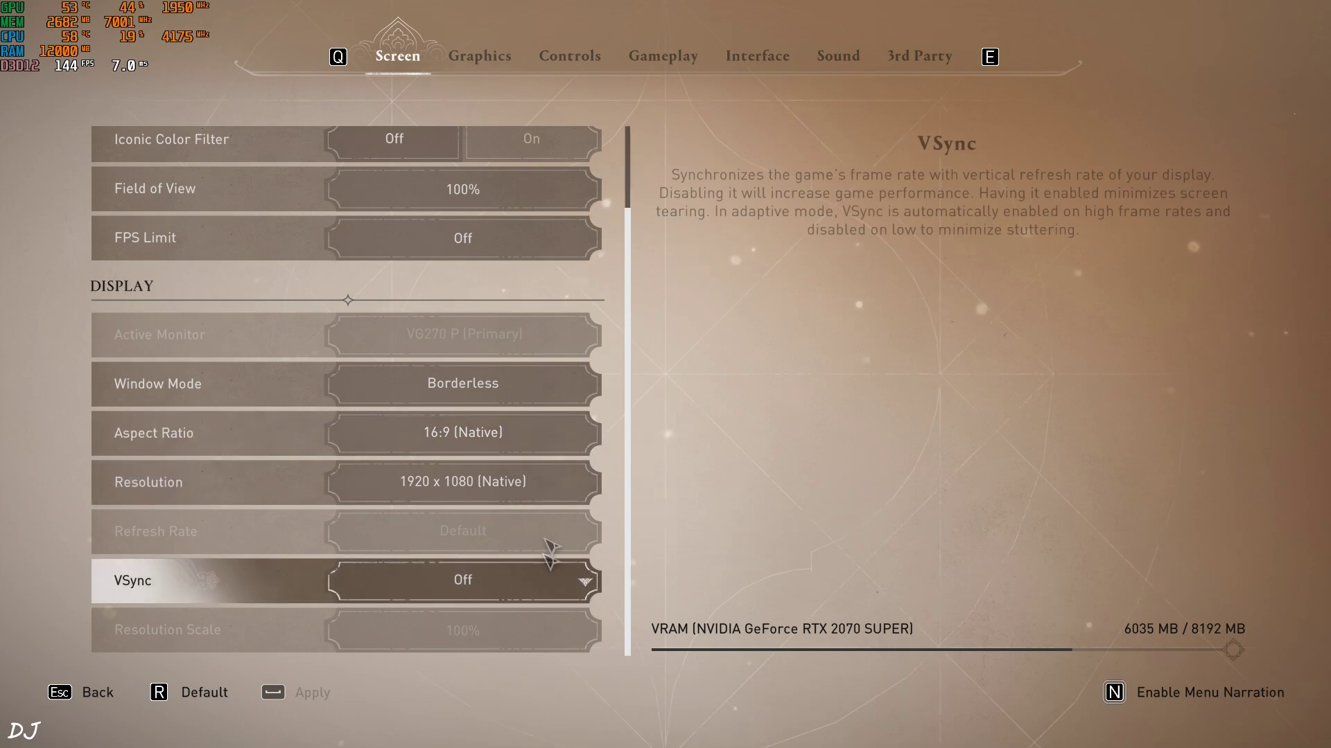
- Examine the game's graphics options and the choices for Upsample Type, keeping AMD FSR2 selected
click(508, 59)
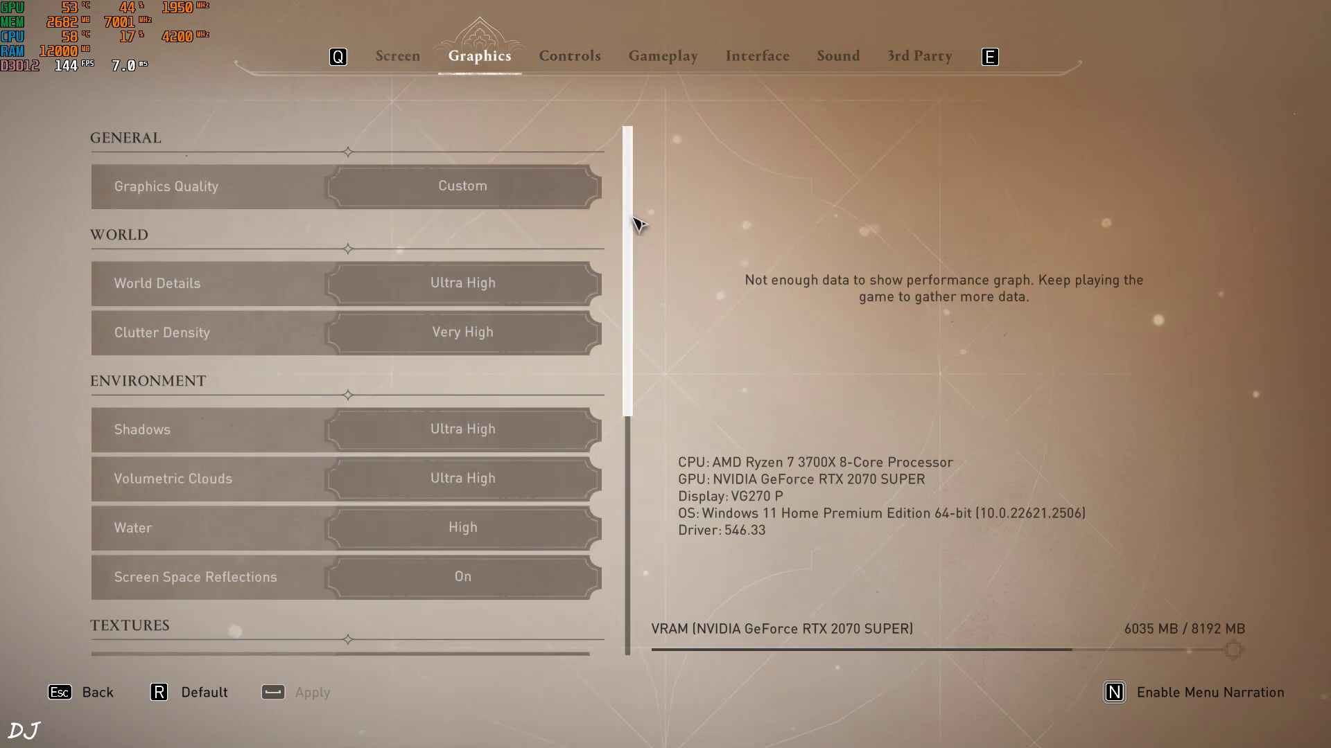
scroll(639, 342, down, 1)
scroll(608, 508, down, 2)
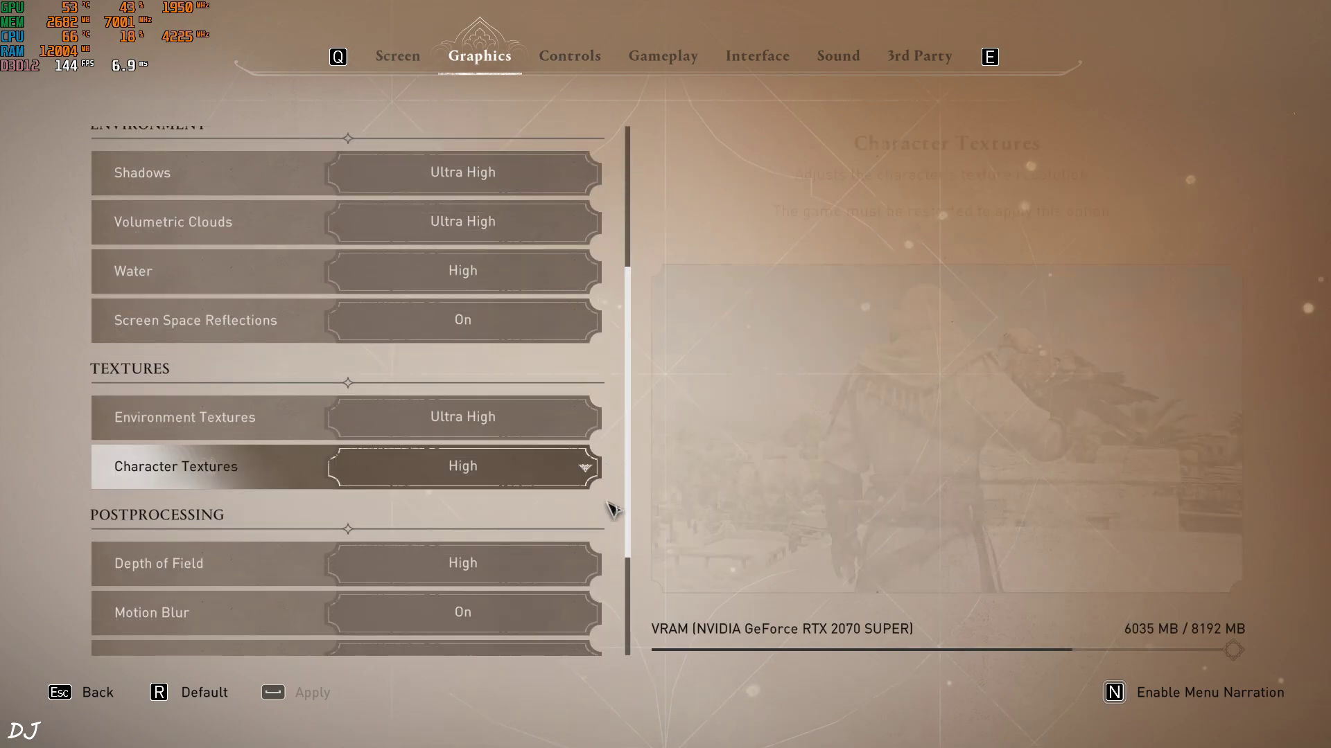
scroll(627, 646, down, 2)
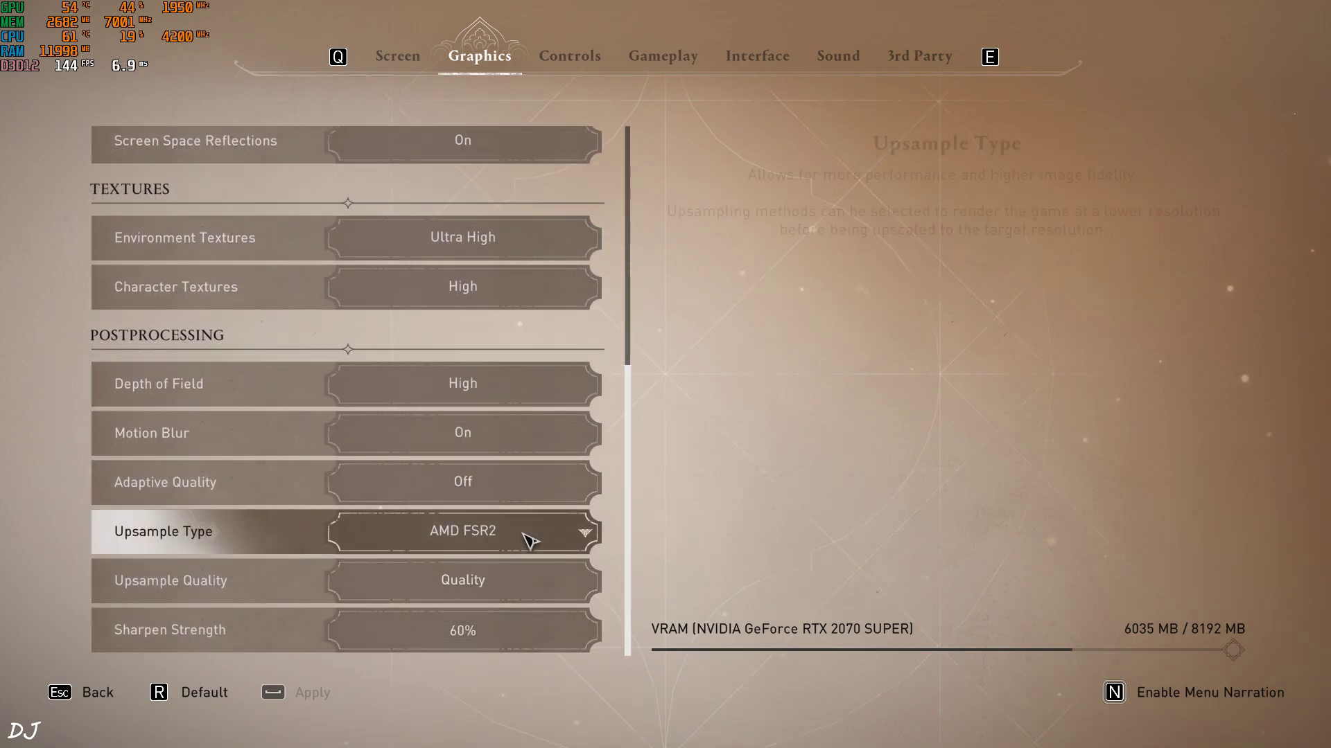
click(560, 546)
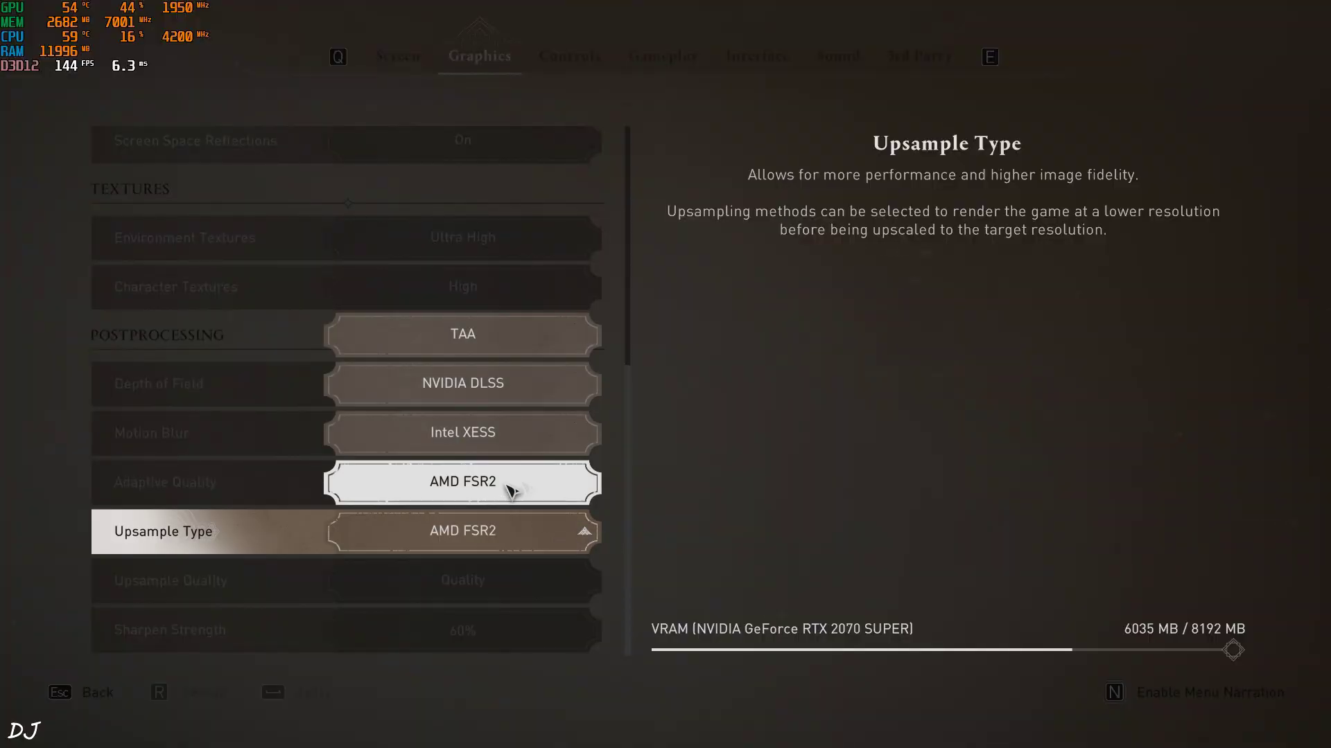
click(690, 459)
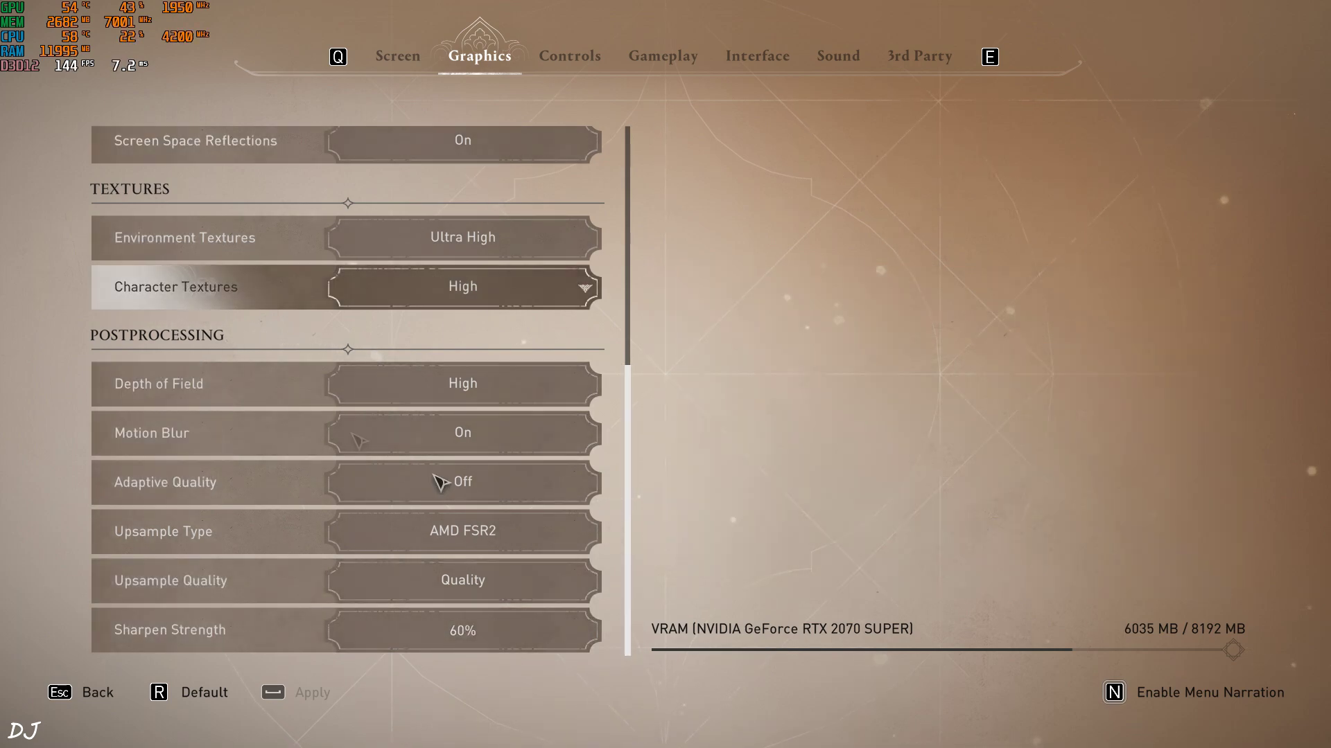
- Leave the options, continue the saved game and run through the town to check frame rate and smoothness
click(97, 692)
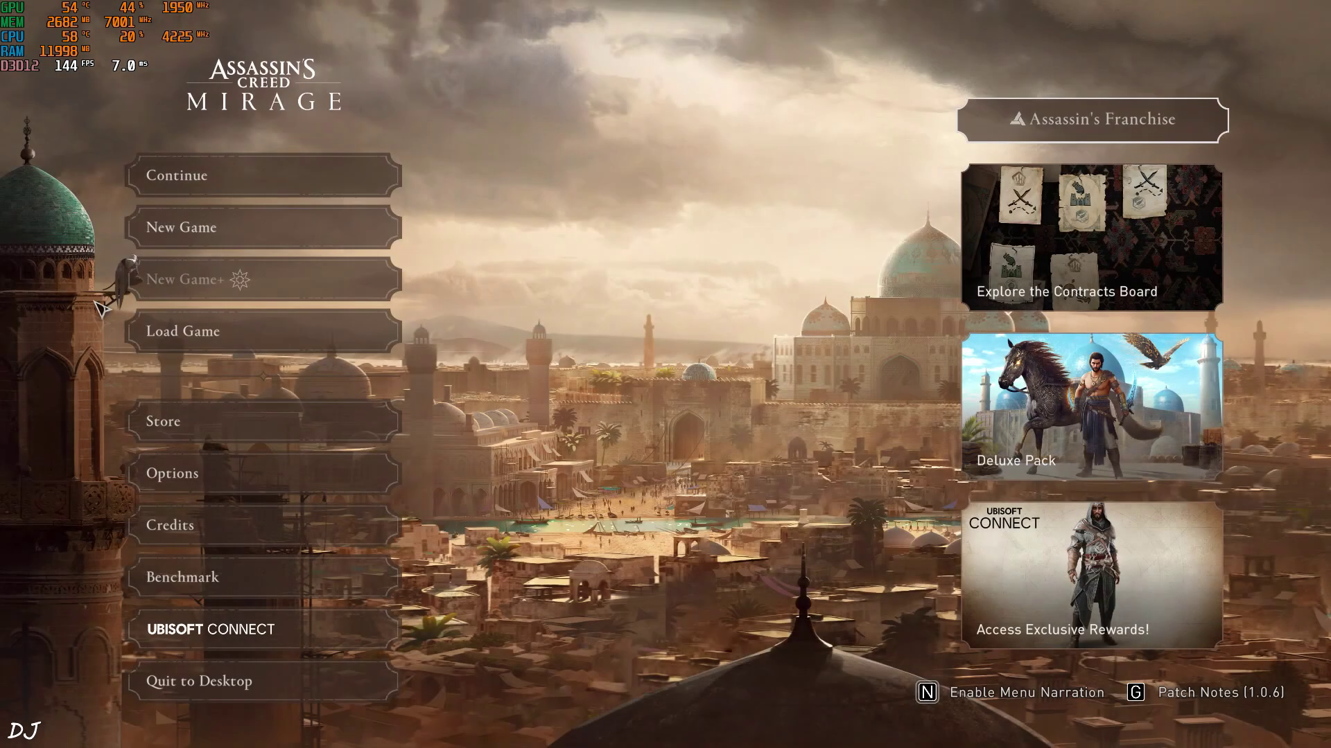
click(232, 178)
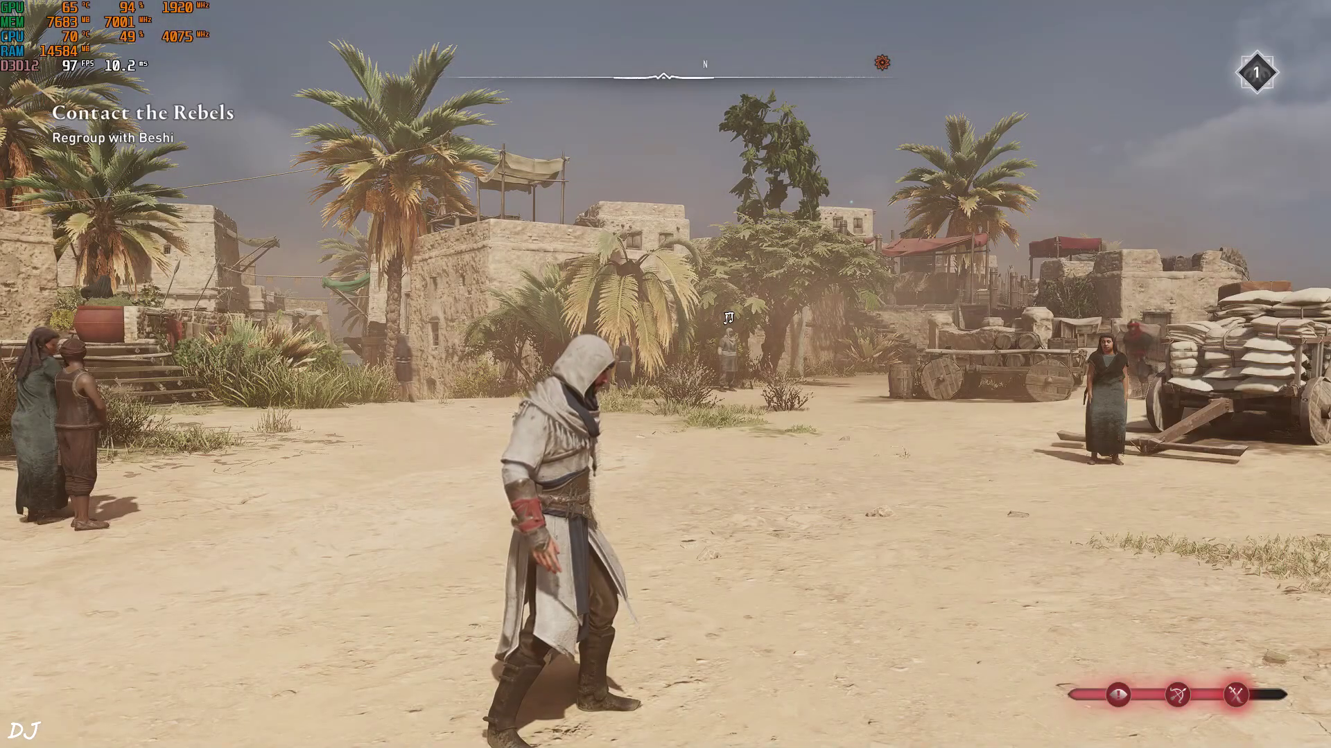
key(w)
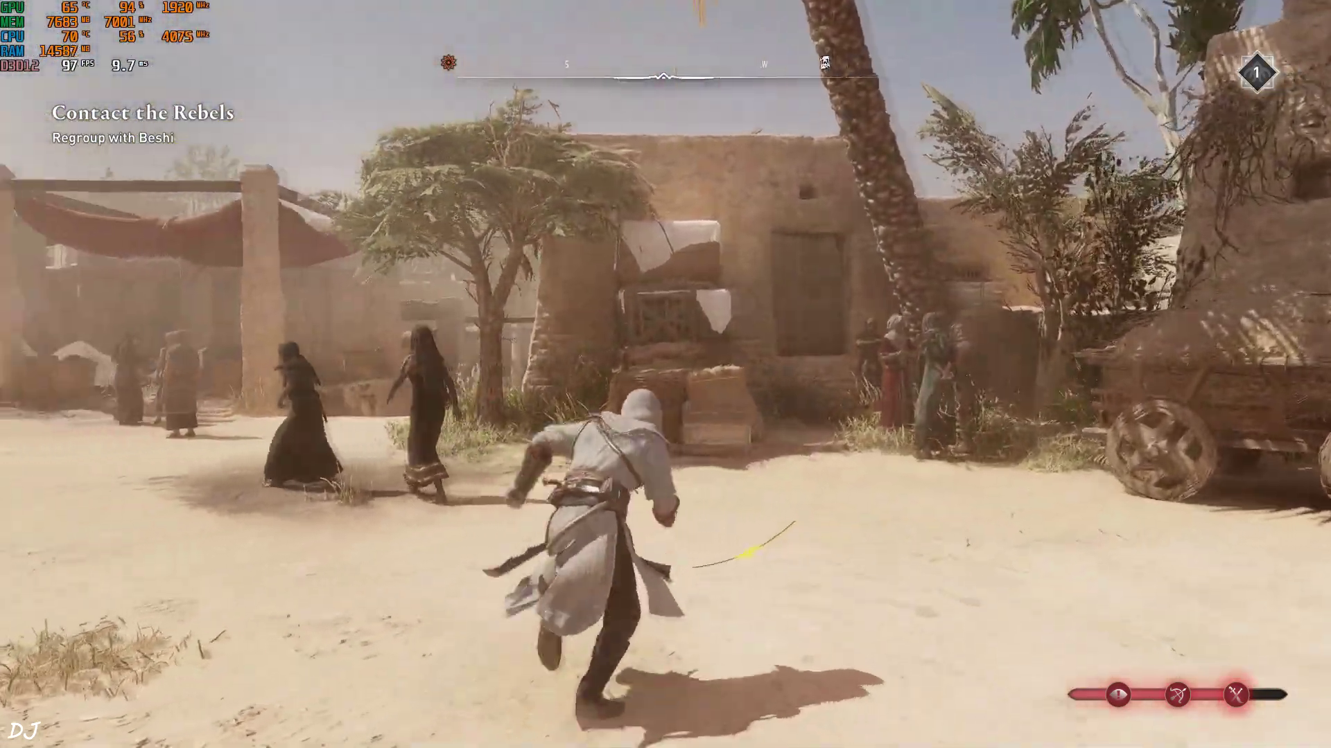
key(w)
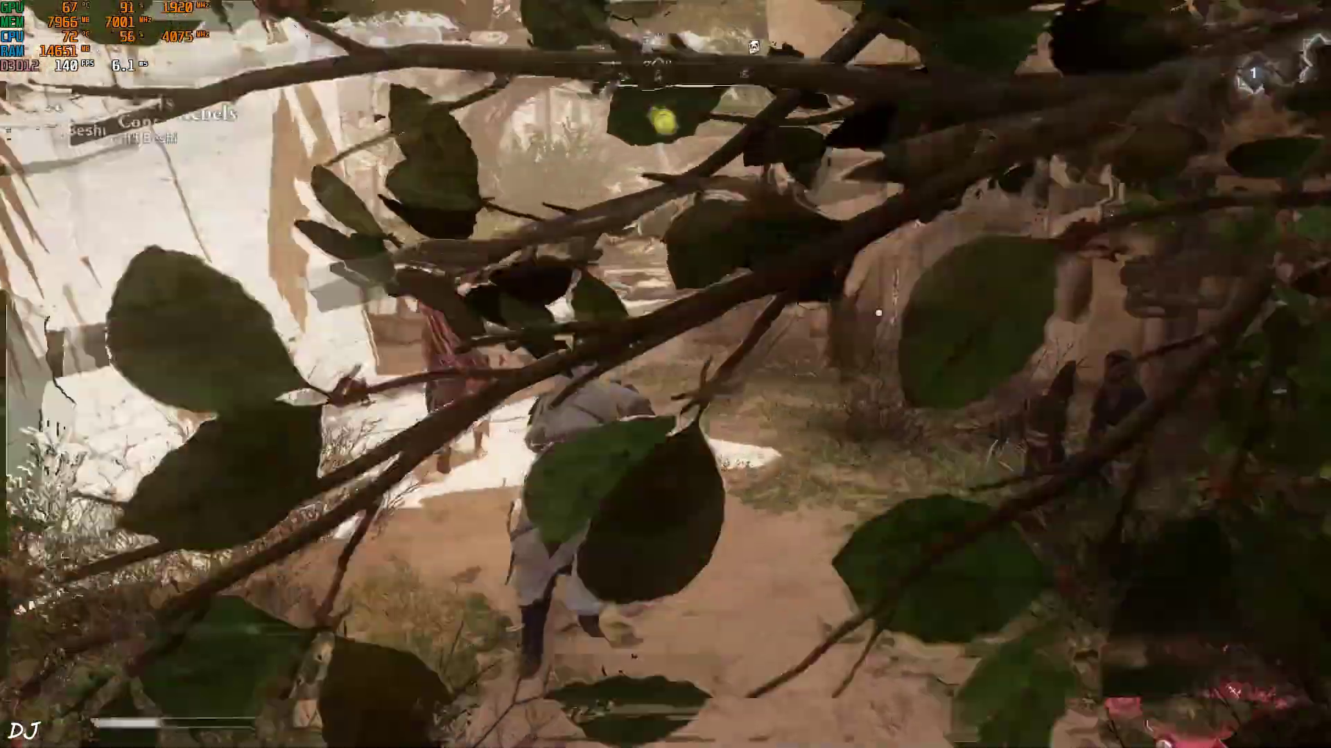
key(w)
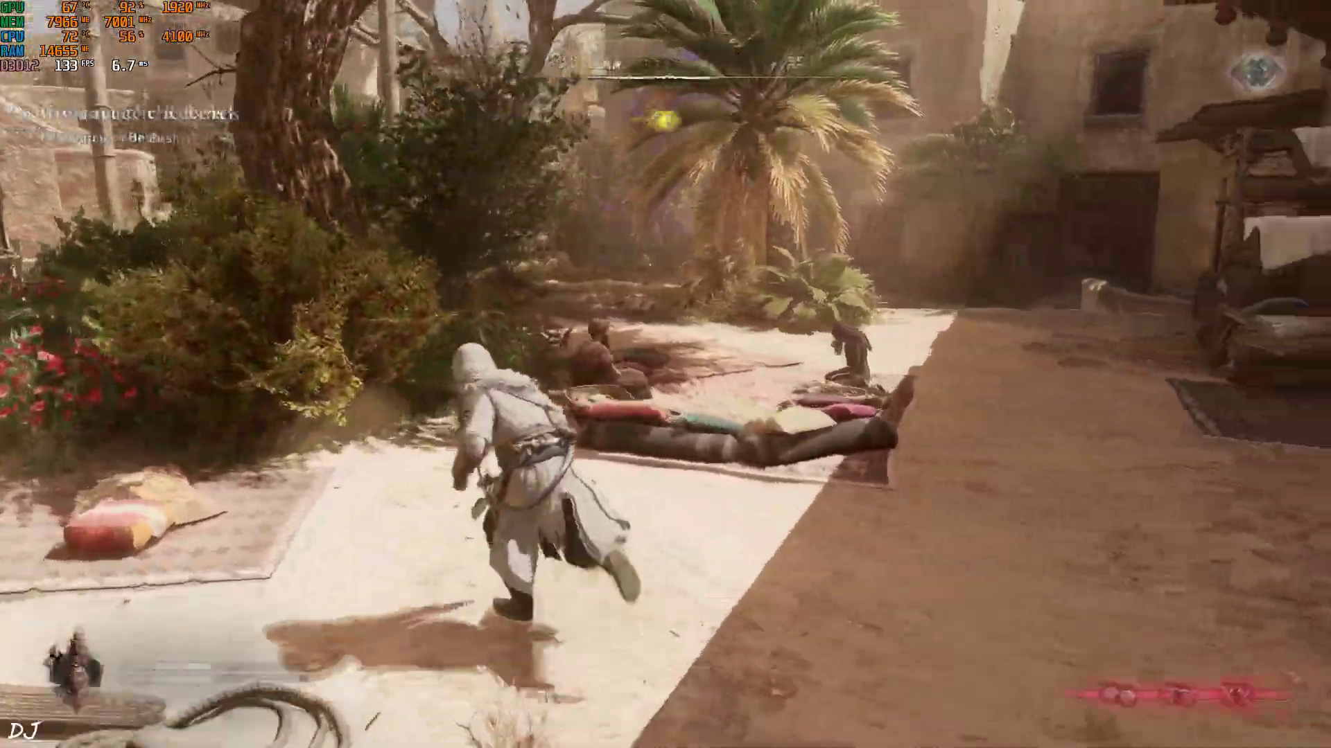
key(w)
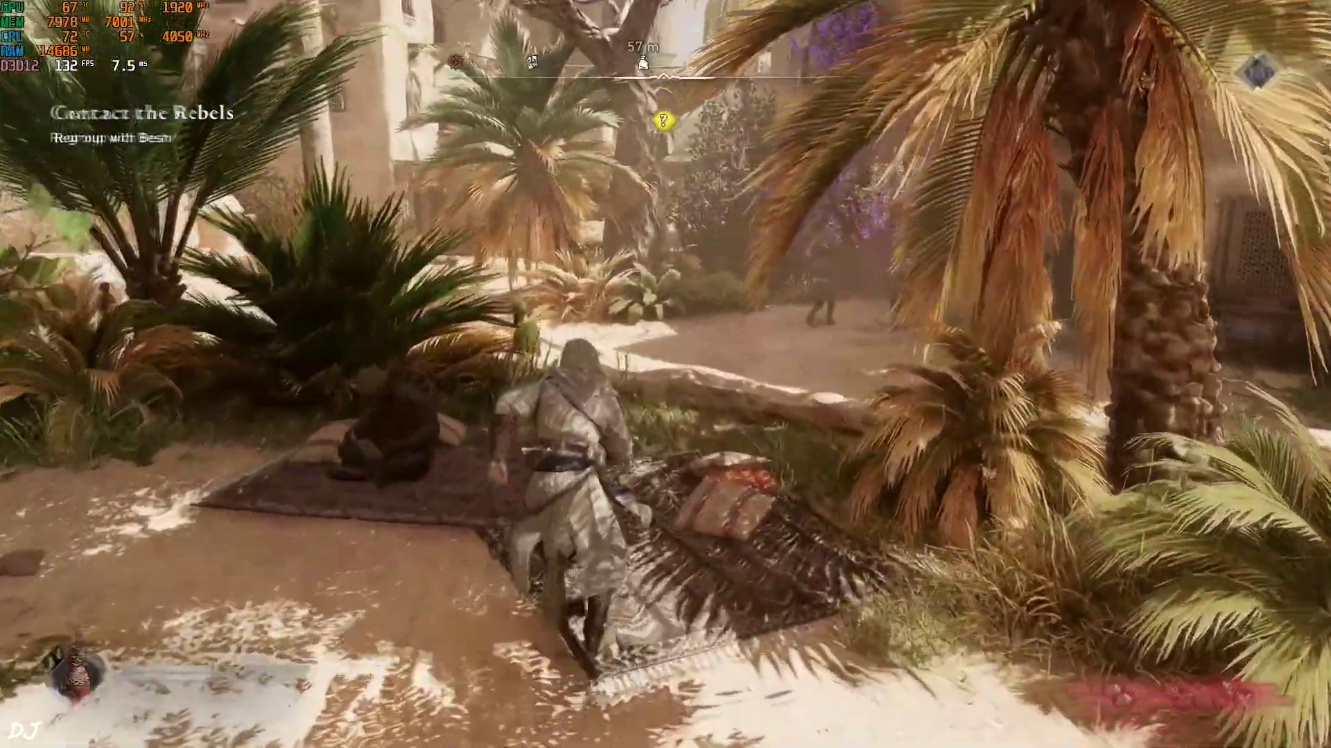
key(w)
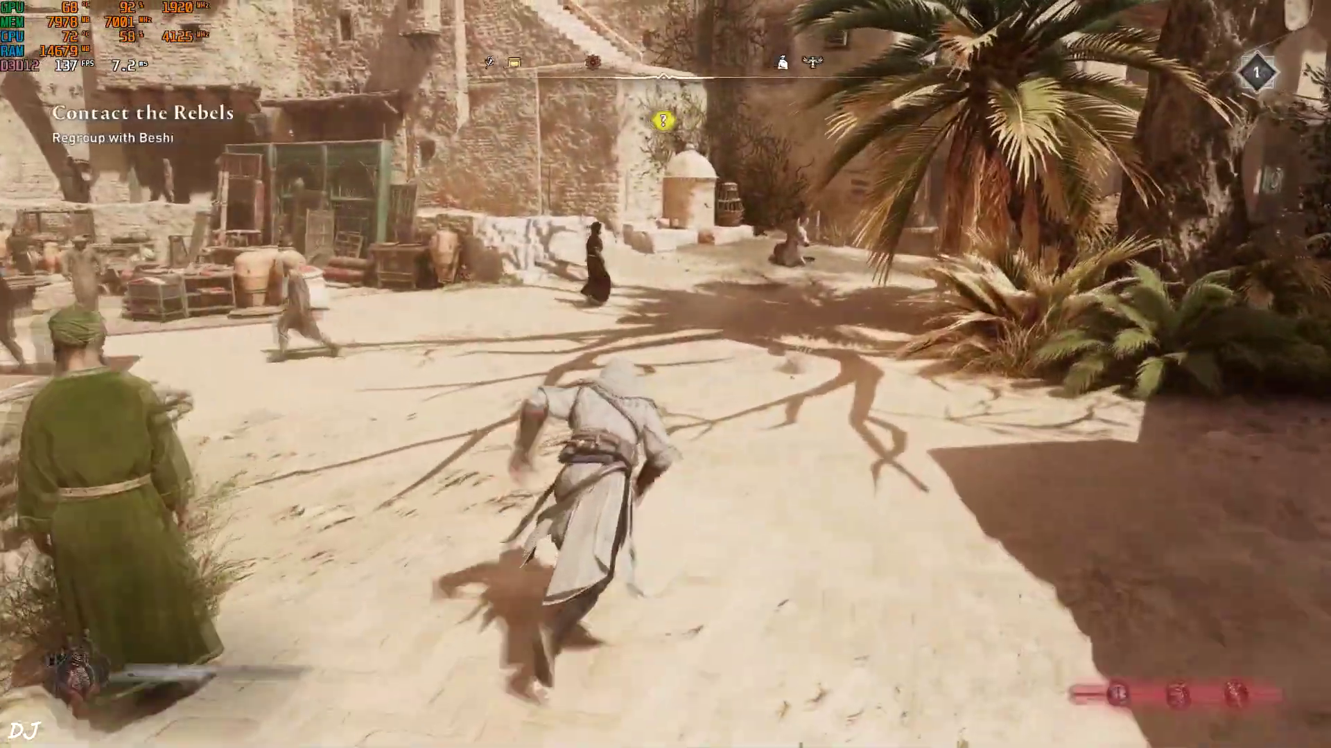
key(w)
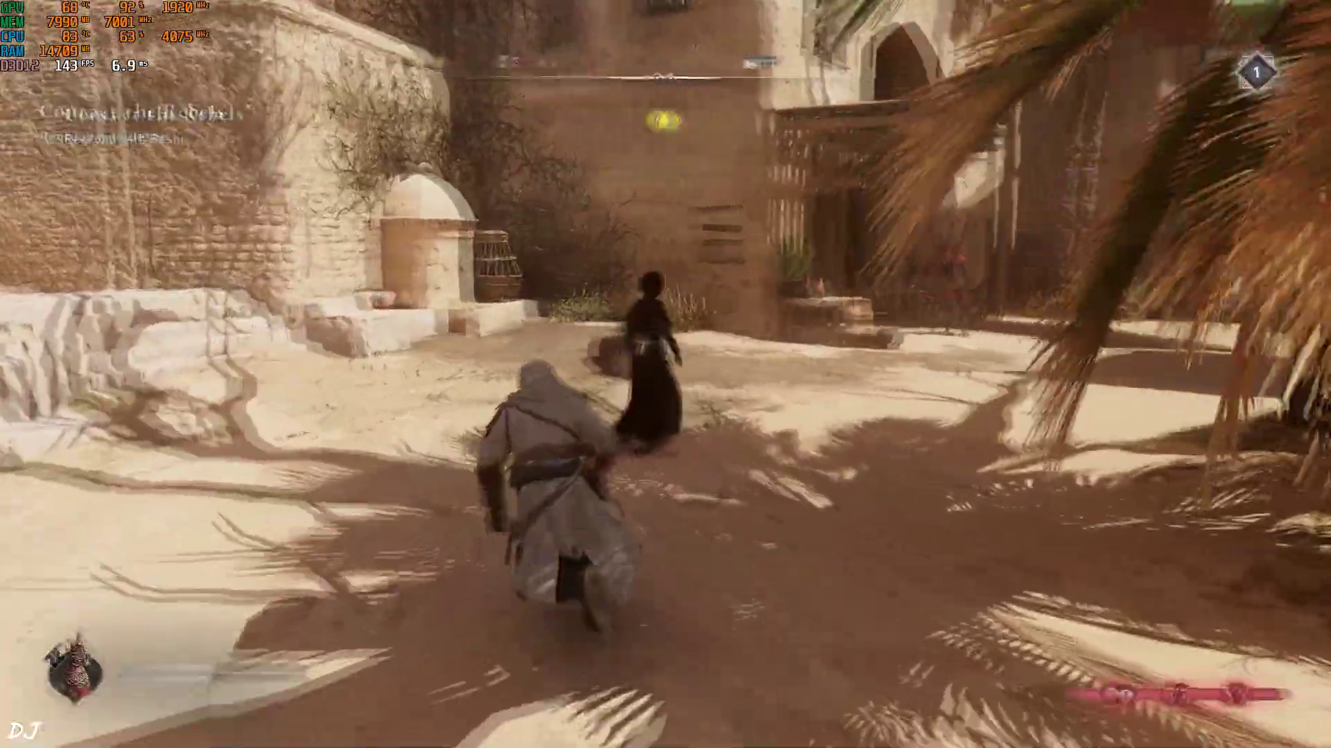
key(w)
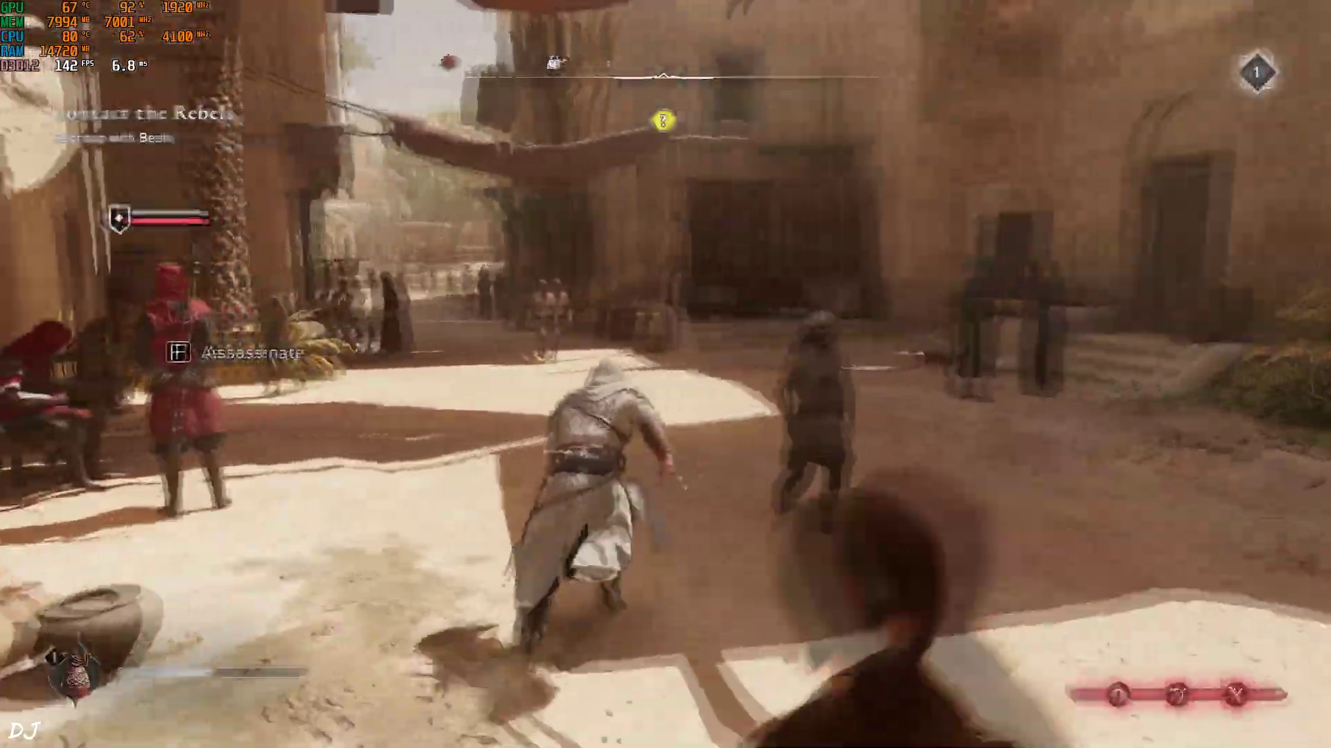